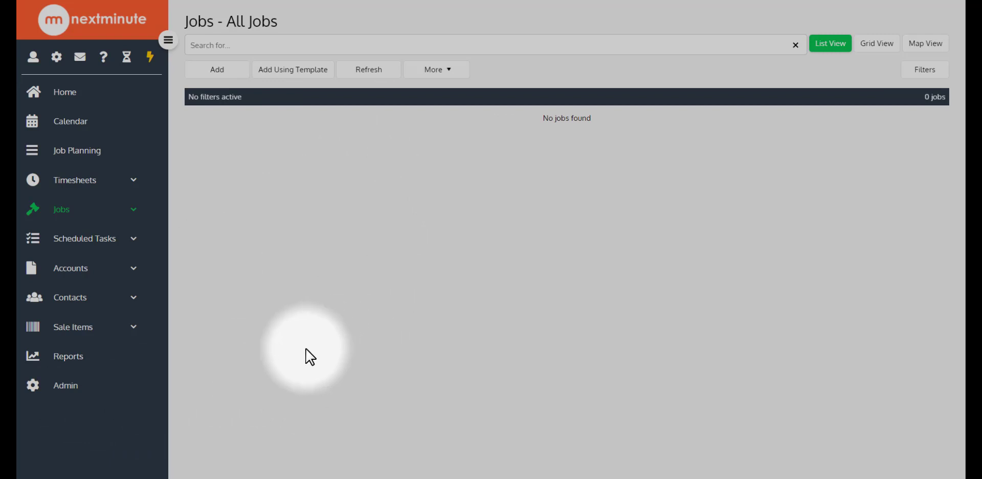
# - Check the Quotes settings in the Admin area and open the New House Build Template from the pre-built sale item templates
pyautogui.click(73, 398)
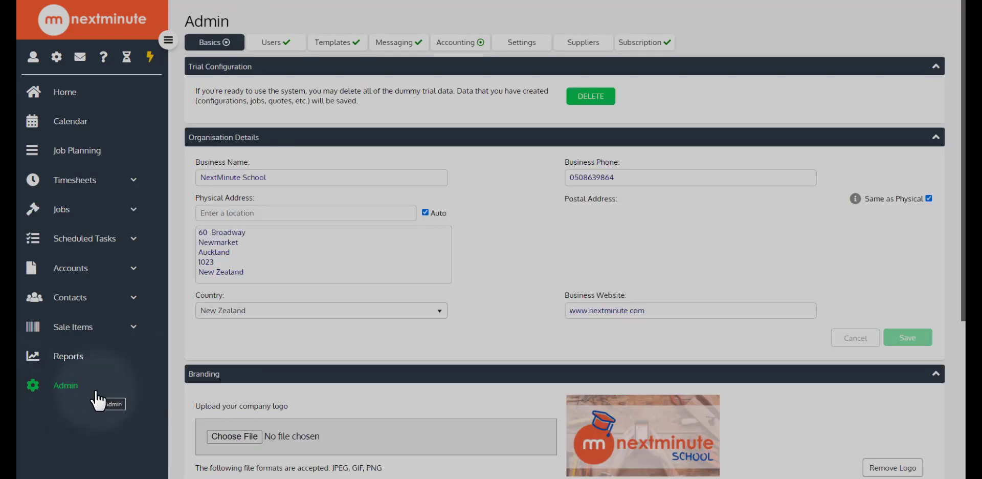
pyautogui.click(517, 47)
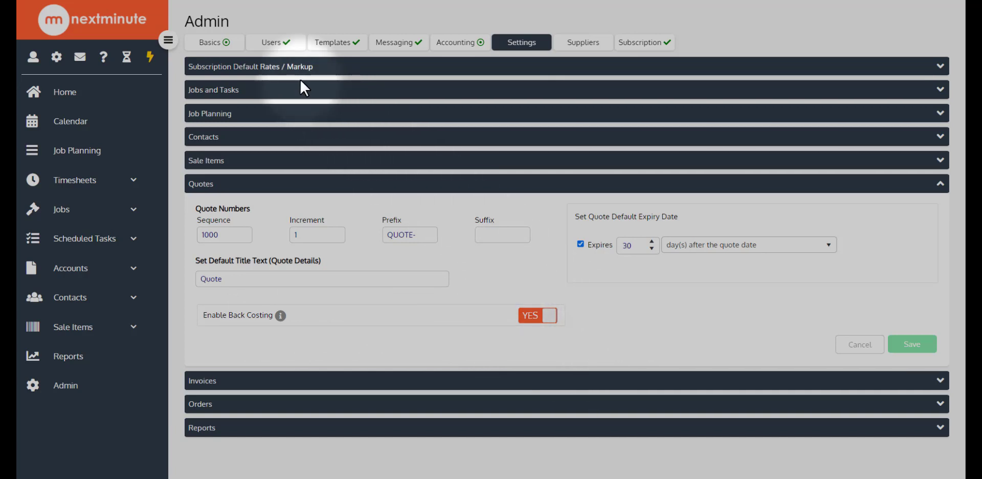
pyautogui.click(331, 45)
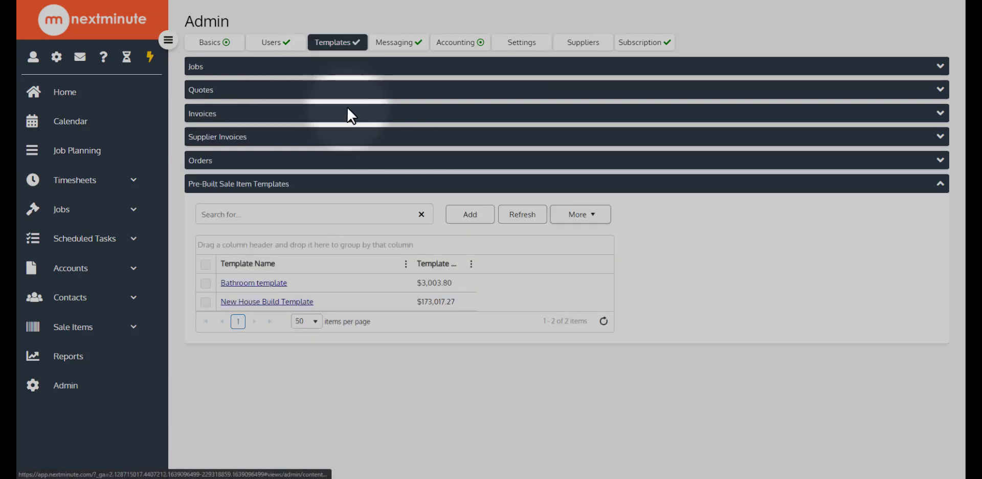
pyautogui.click(277, 305)
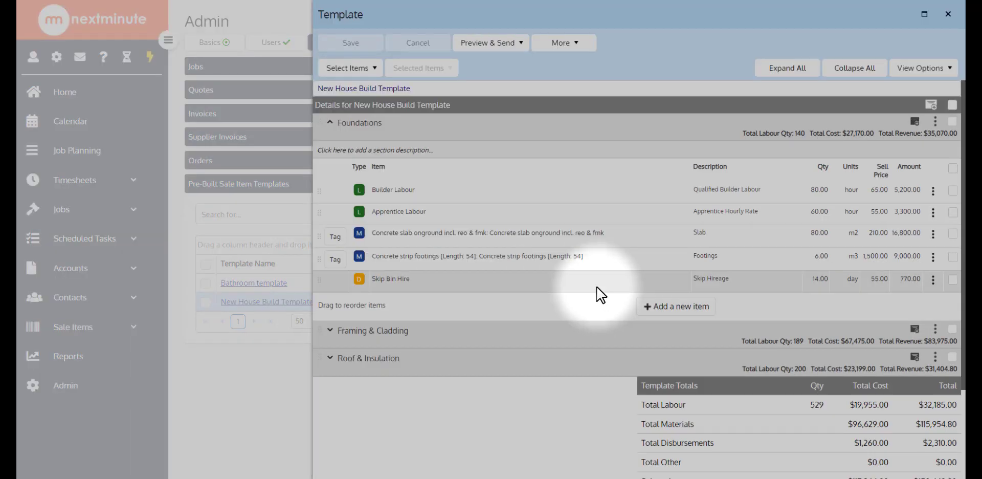
# - Expand the template's Framing & Cladding and Roof & Insulation sections to view their line items
pyautogui.scroll(-1, 369, 247)
pyautogui.click(330, 290)
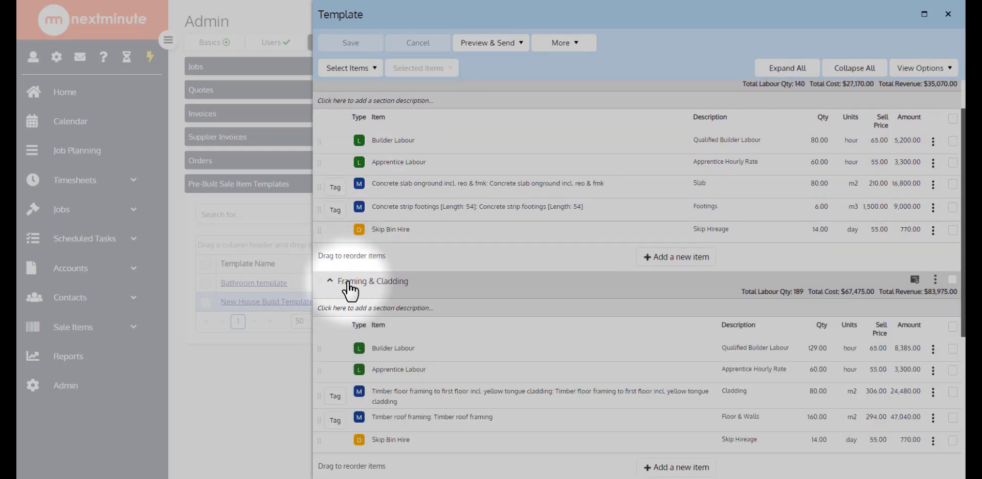
pyautogui.scroll(-2, 373, 285)
pyautogui.click(335, 390)
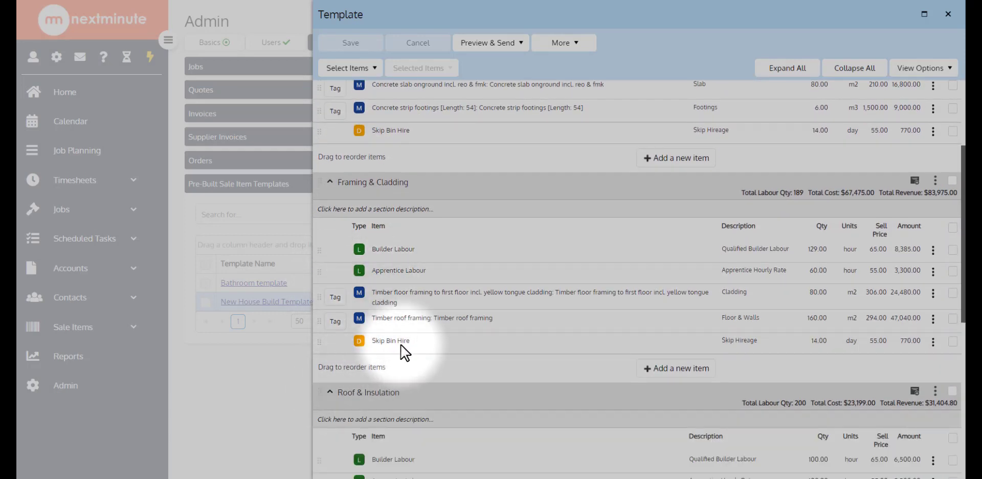
pyautogui.scroll(-2, 444, 340)
pyautogui.scroll(-2, 440, 307)
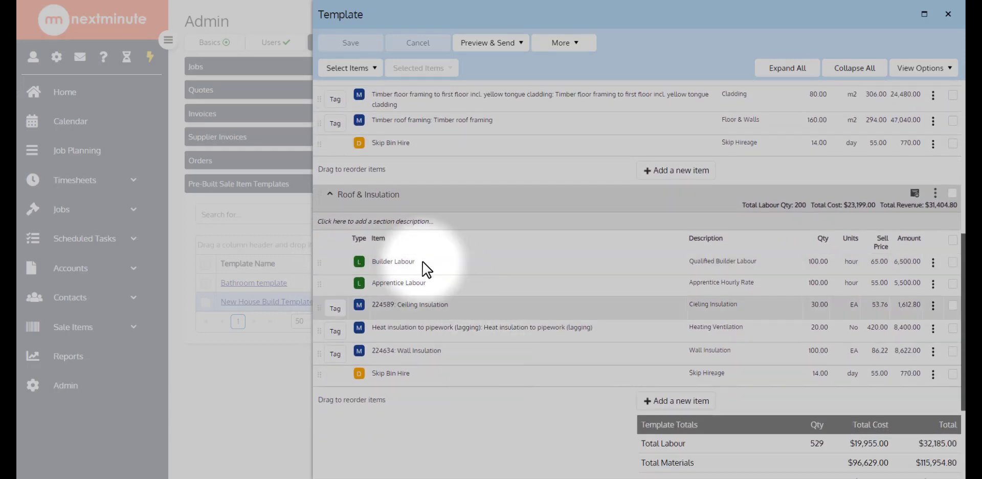
# - Examine the line items, types and quantities in each template section plus the template totals, and close the template with all sections collapsed
pyautogui.scroll(6, 409, 230)
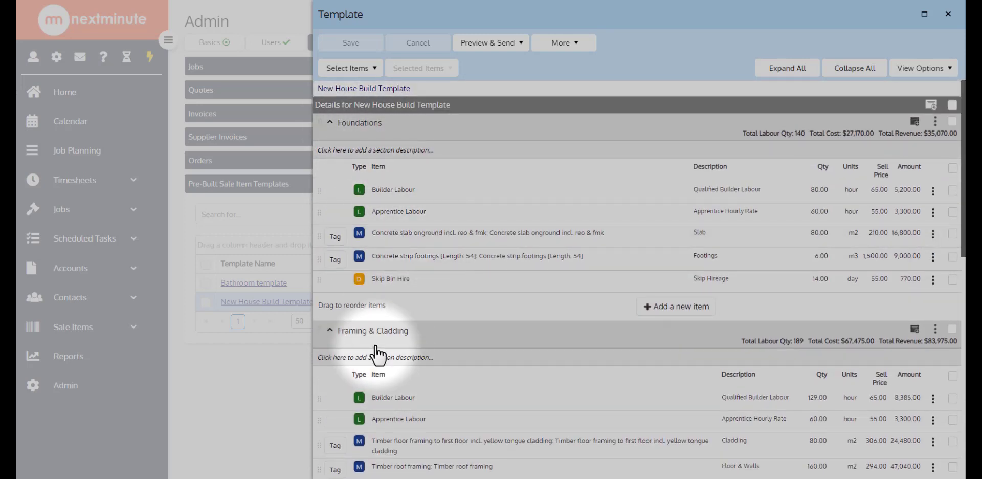
pyautogui.scroll(-4, 393, 353)
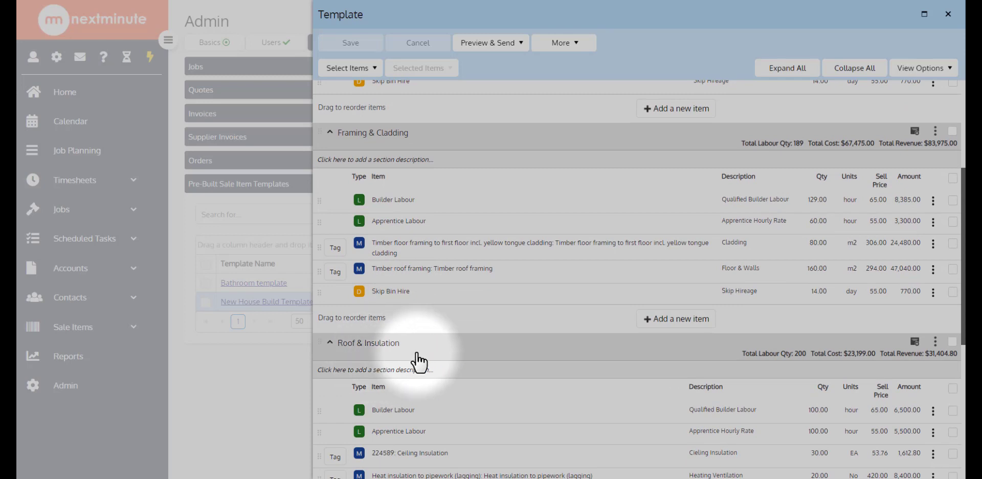
pyautogui.scroll(4, 392, 365)
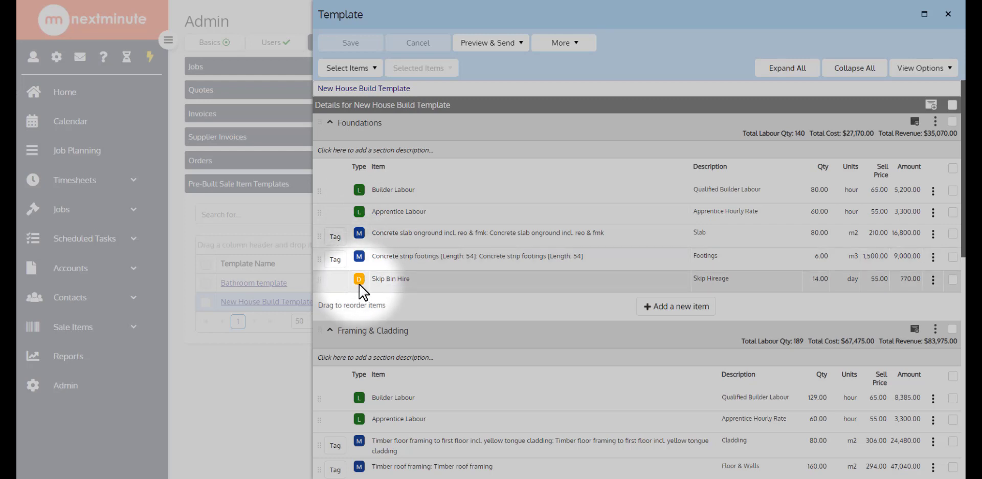
pyautogui.scroll(-2, 409, 283)
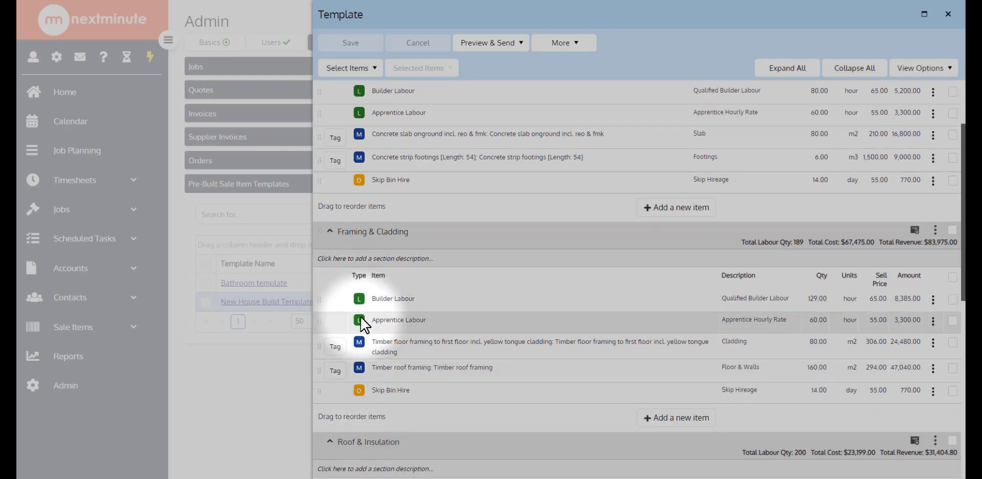
pyautogui.scroll(-4, 364, 387)
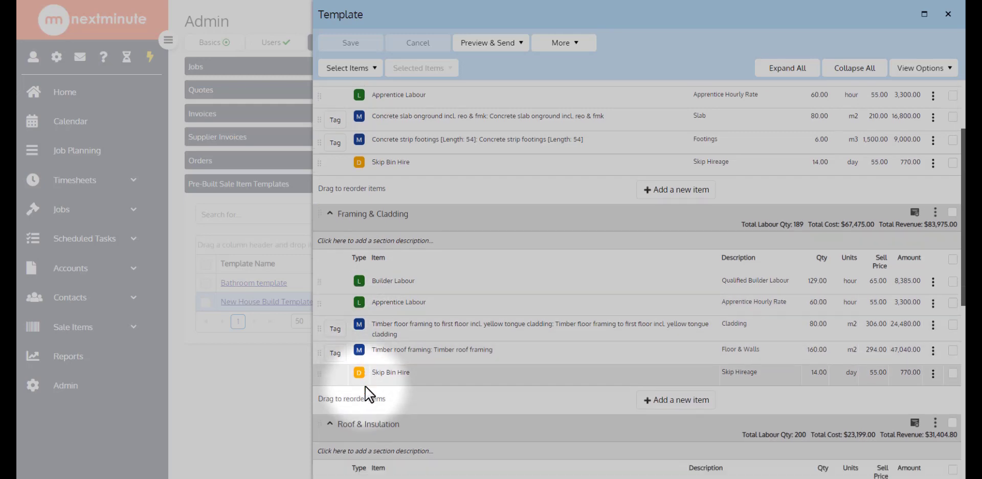
pyautogui.scroll(-2, 372, 401)
pyautogui.scroll(-1, 381, 403)
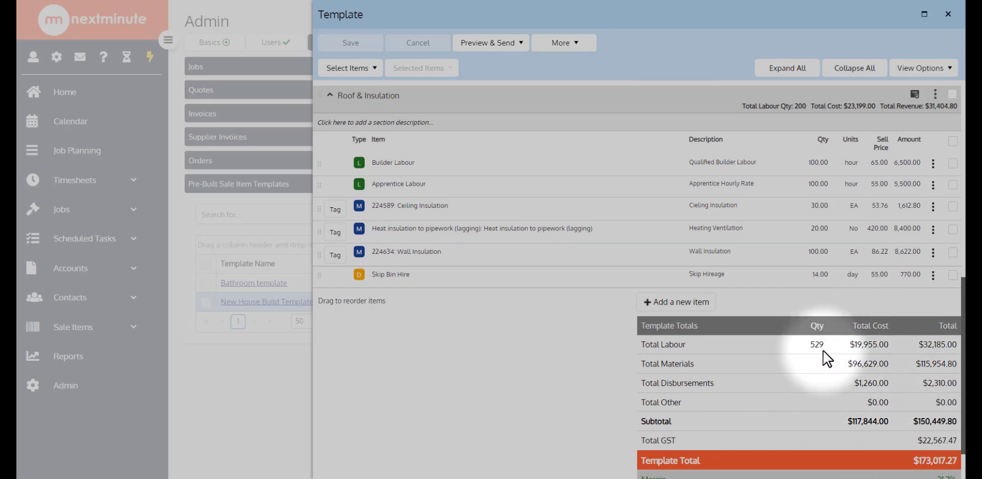
pyautogui.scroll(-1, 815, 381)
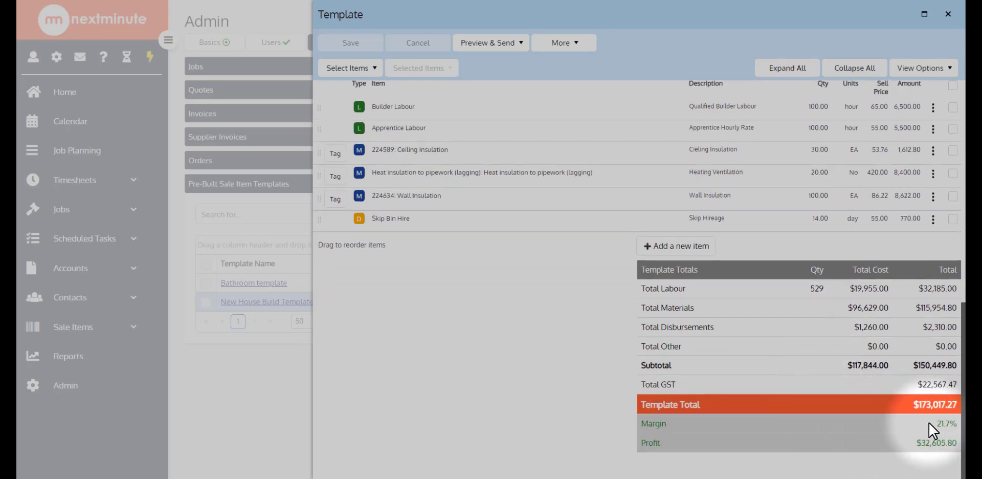
pyautogui.scroll(3, 907, 430)
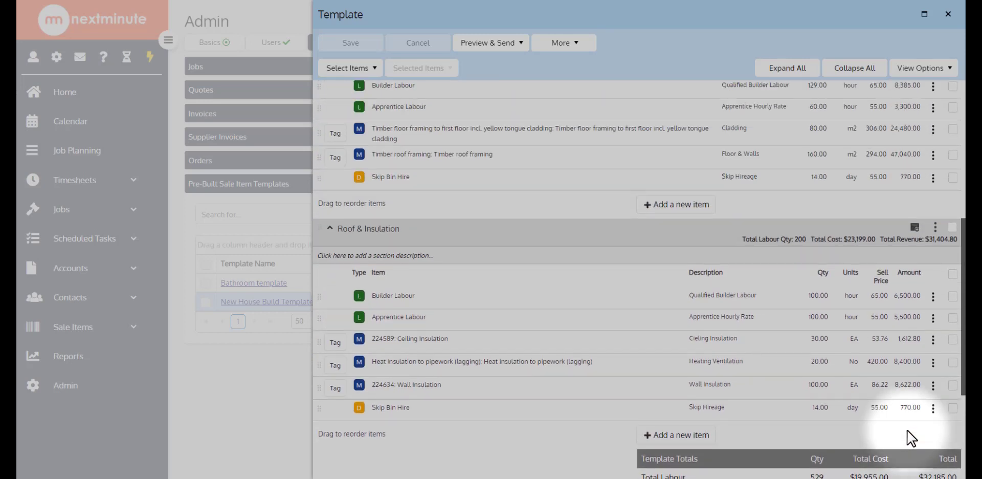
pyautogui.scroll(2, 624, 280)
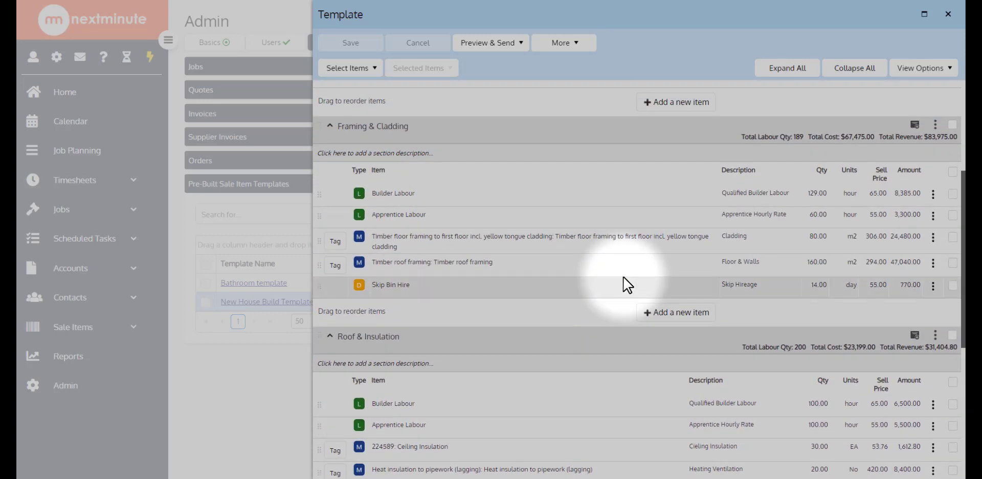
pyautogui.scroll(1, 821, 353)
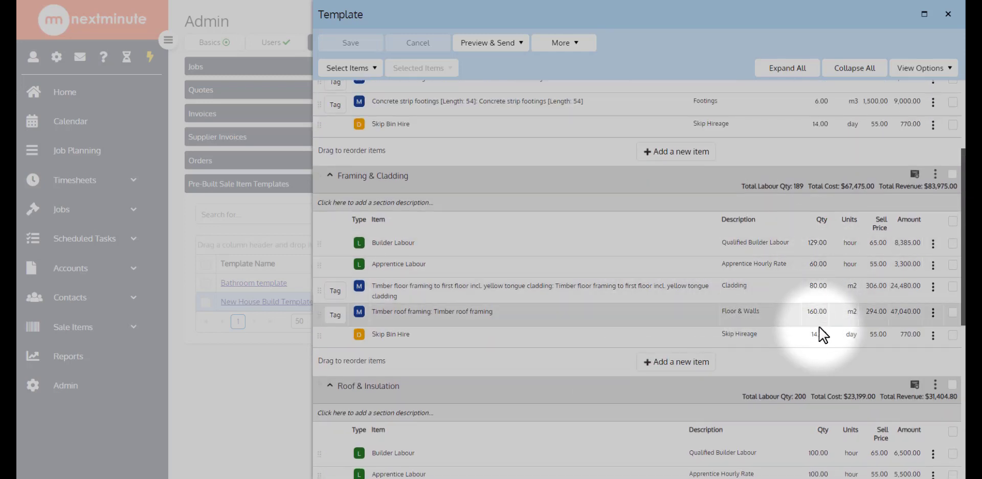
pyautogui.scroll(3, 821, 337)
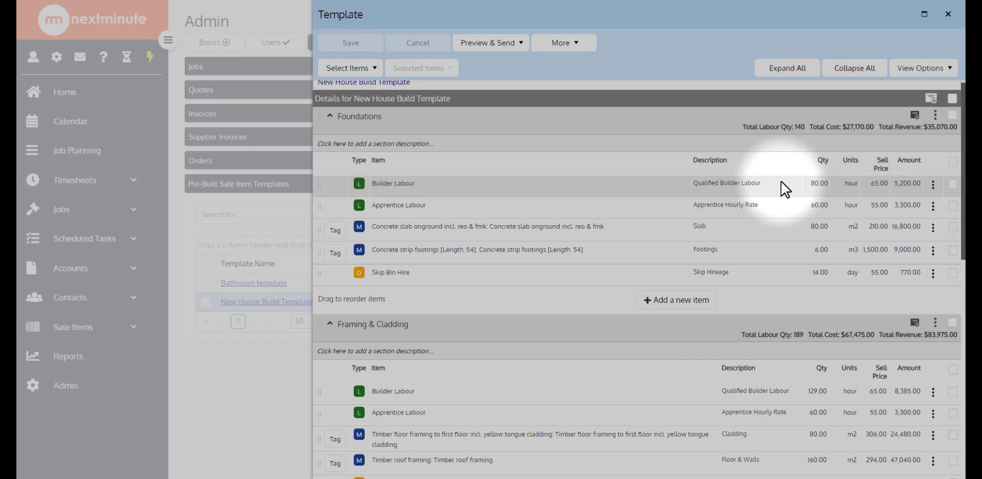
pyautogui.scroll(1, 575, 213)
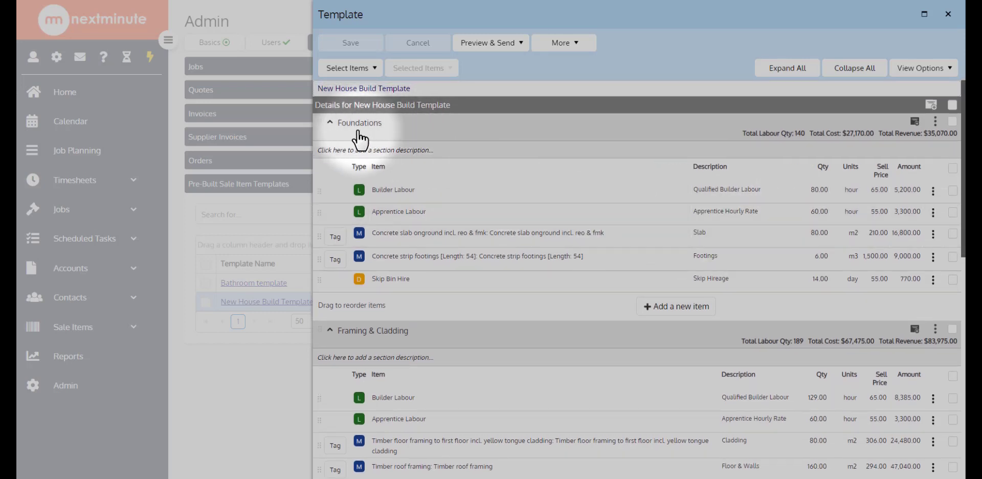
pyautogui.click(855, 68)
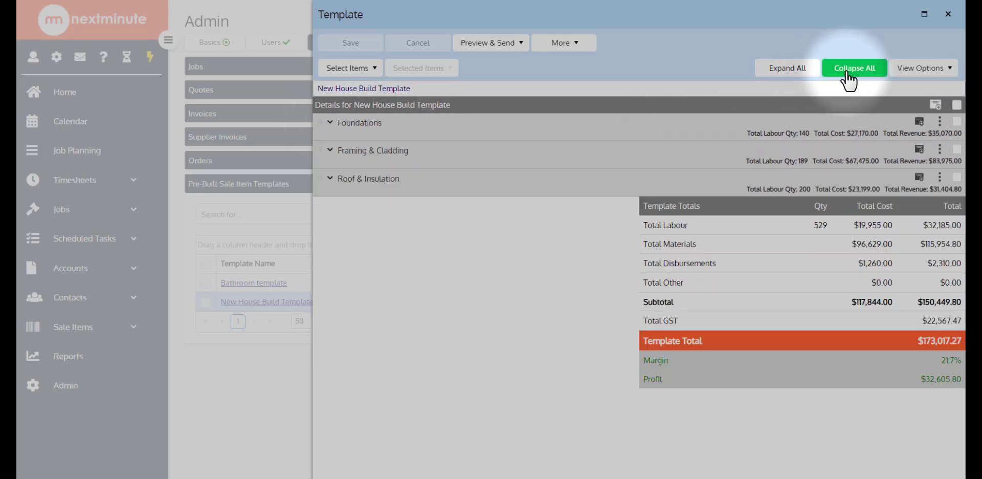
pyautogui.click(947, 17)
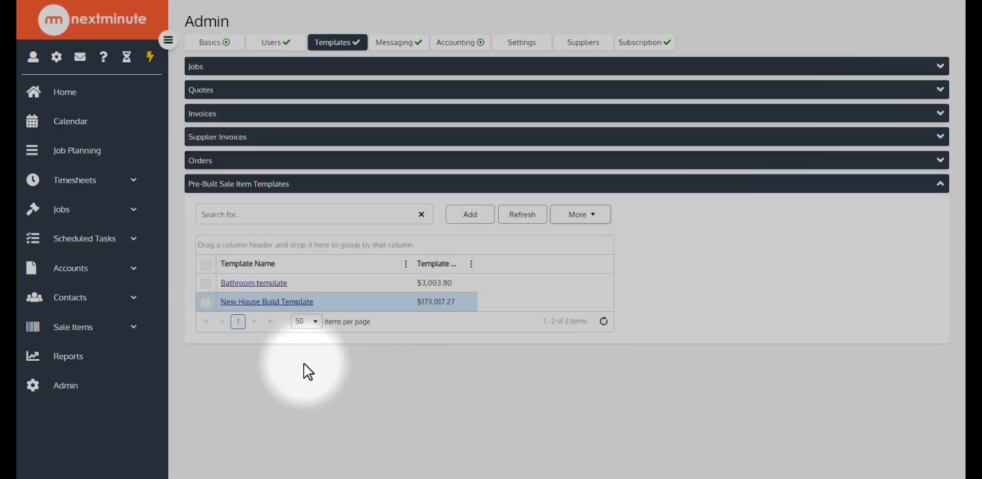
# - Start a new quote in Accounts based on the pre-built New House Build Template
pyautogui.click(132, 270)
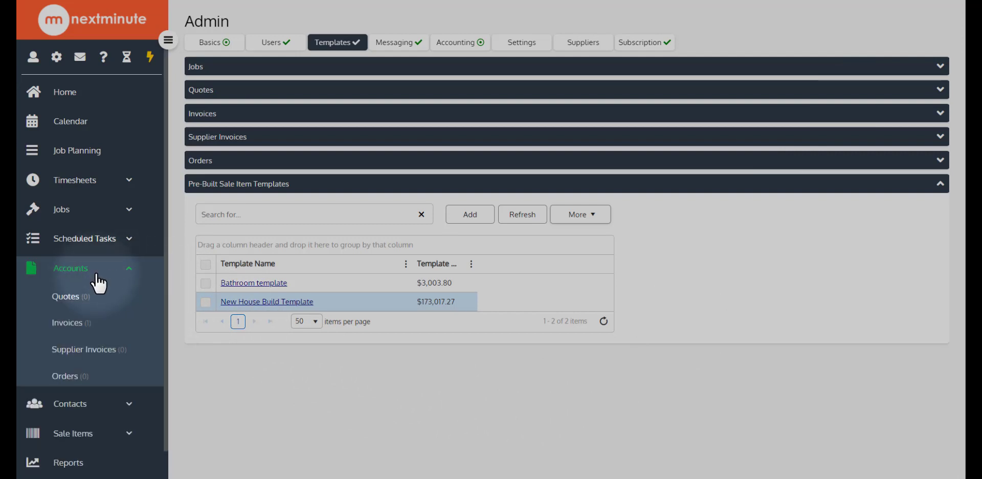
pyautogui.click(72, 297)
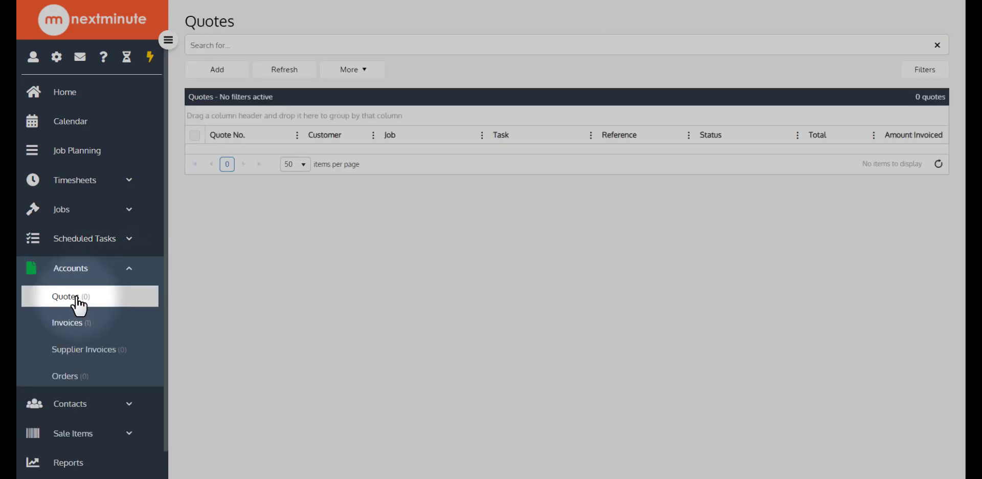
pyautogui.click(225, 71)
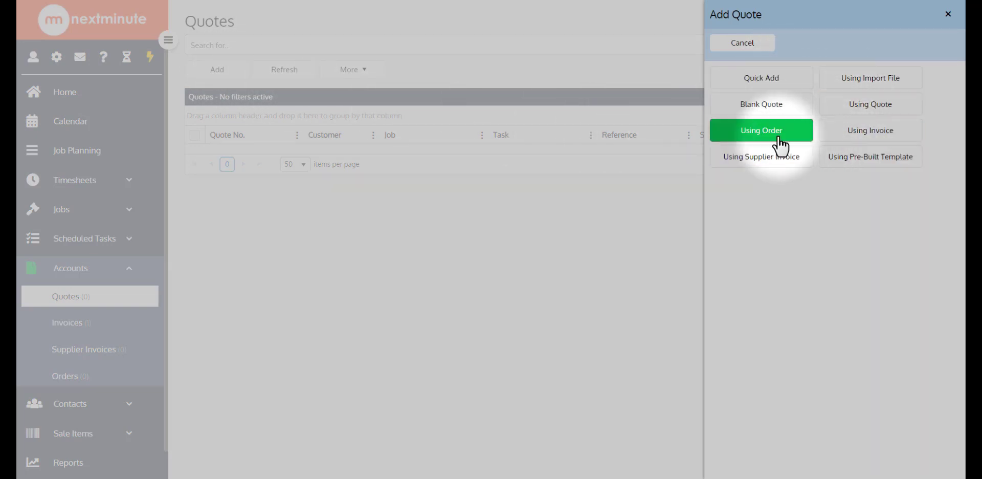
pyautogui.click(871, 163)
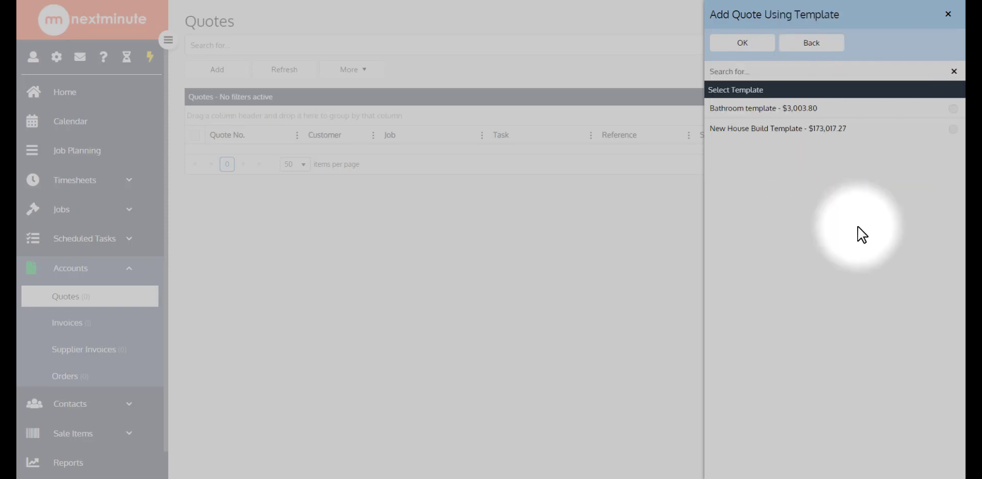
pyautogui.click(896, 131)
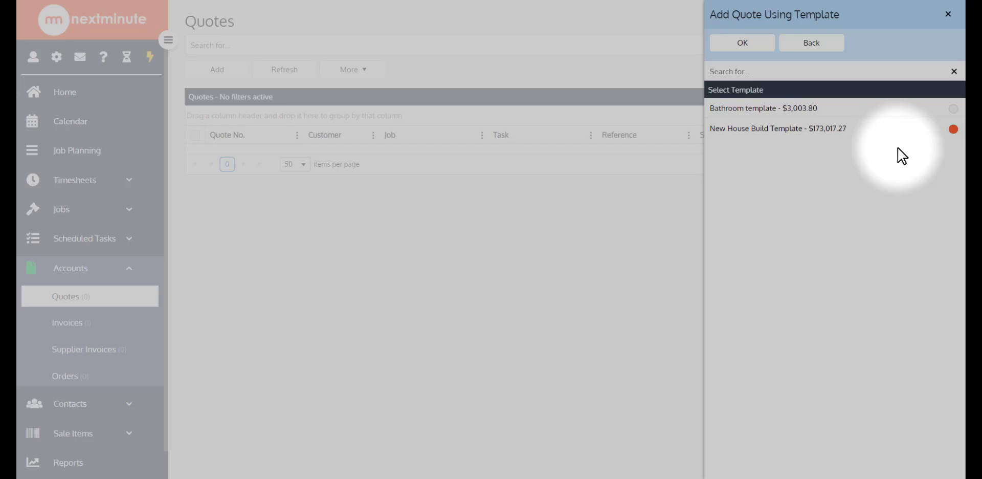
pyautogui.click(757, 47)
# - Search for the customer by first name, assign them to the quote, and save it with the default title and dates
pyautogui.click(753, 82)
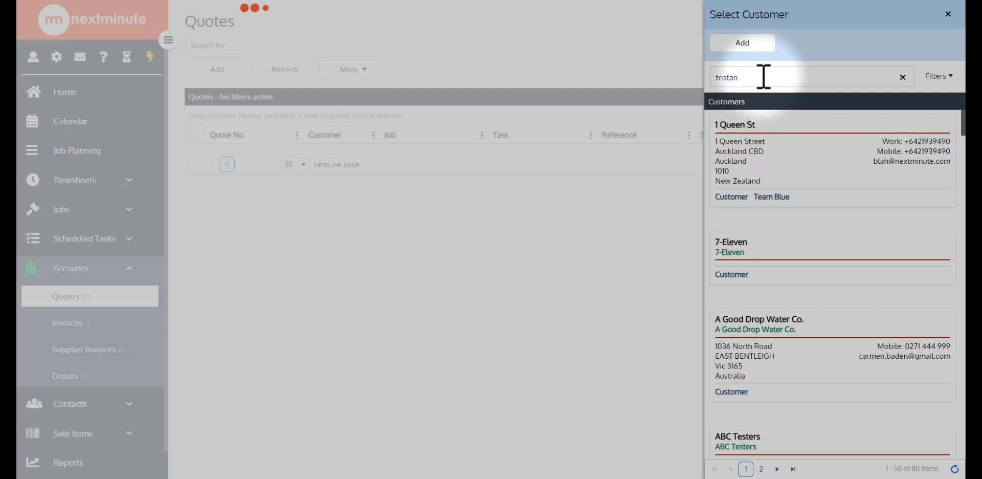
pyautogui.click(784, 193)
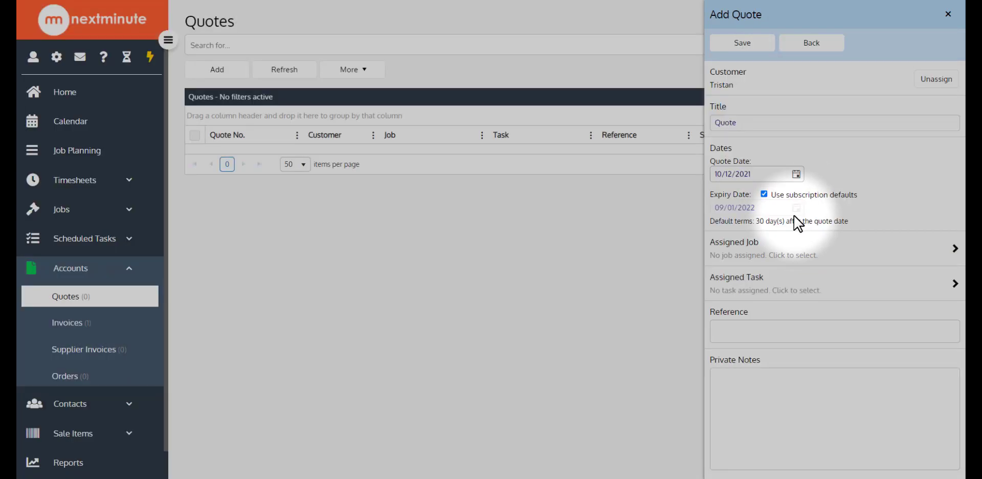
pyautogui.click(746, 48)
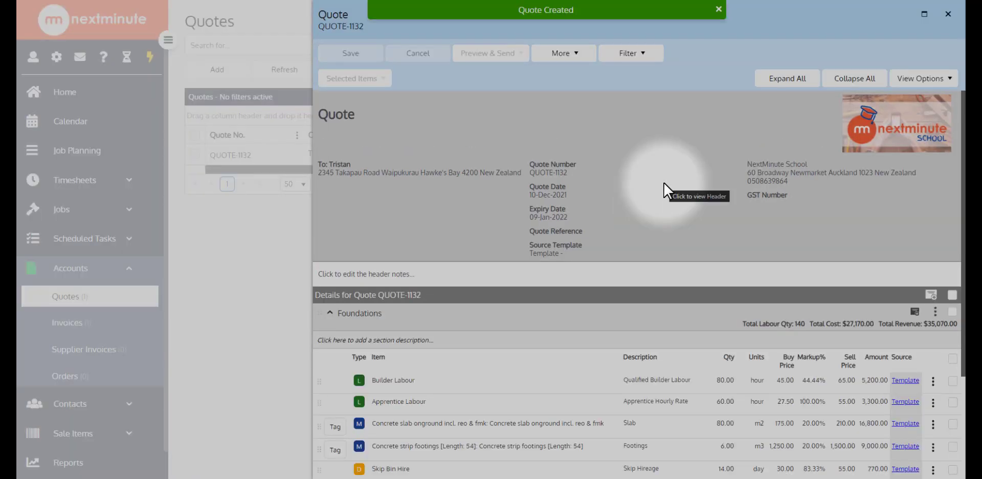
# - Expand the Framing & Cladding section in the new quote and collapse the Foundations section
pyautogui.scroll(-3, 669, 200)
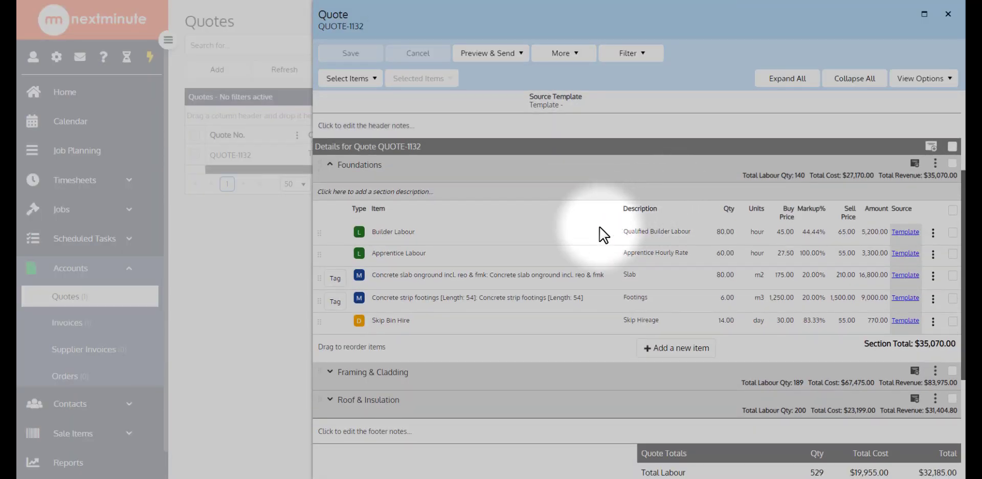
pyautogui.click(692, 376)
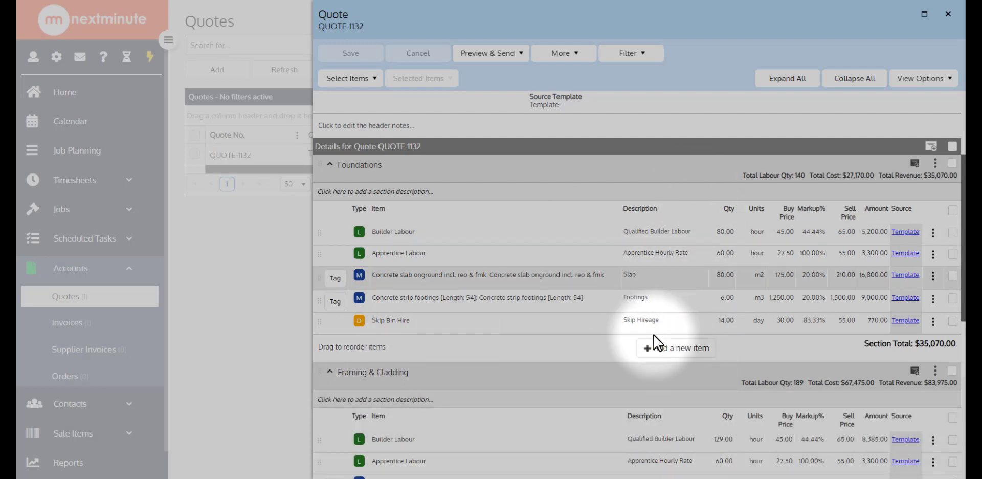
pyautogui.scroll(3, 358, 230)
pyautogui.click(328, 265)
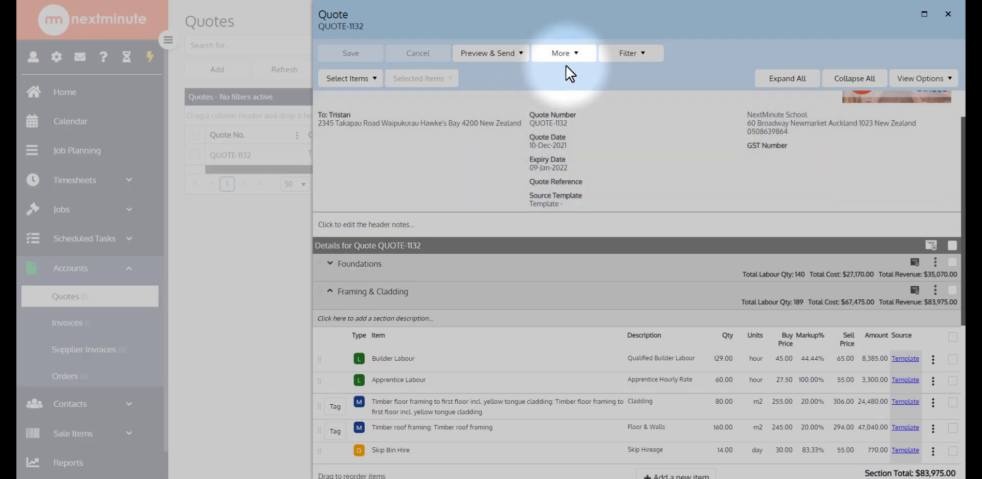
# - Create a job from the quote with tasks based on the quote sections, title it with the customer's first name plus "House", and save it
pyautogui.click(569, 57)
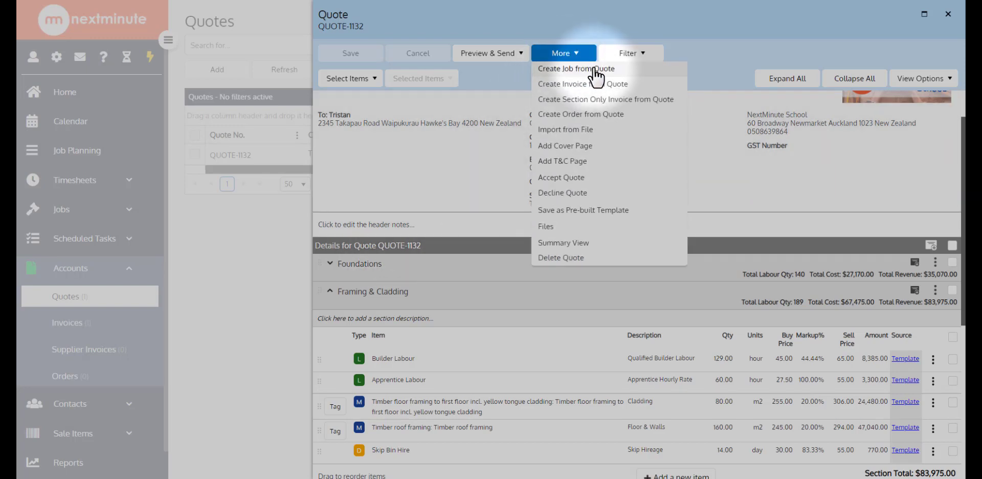
pyautogui.click(591, 69)
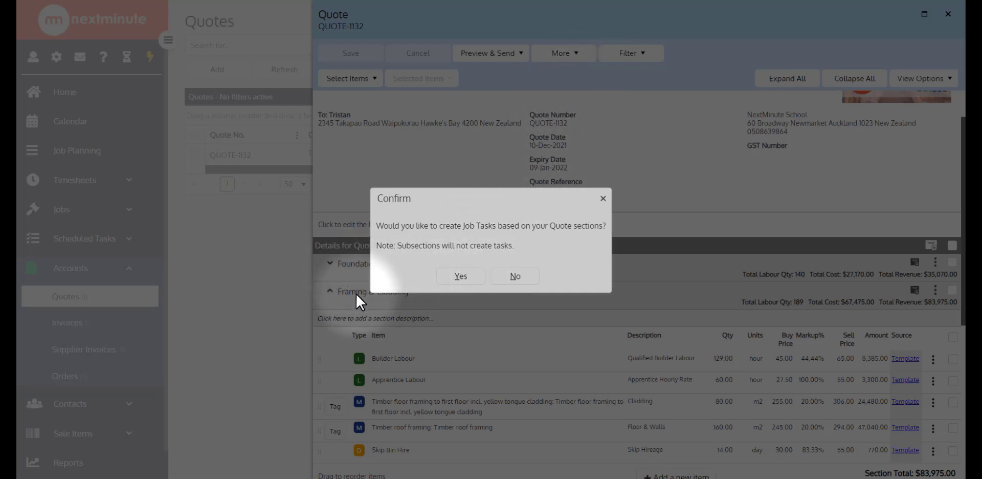
pyautogui.click(461, 276)
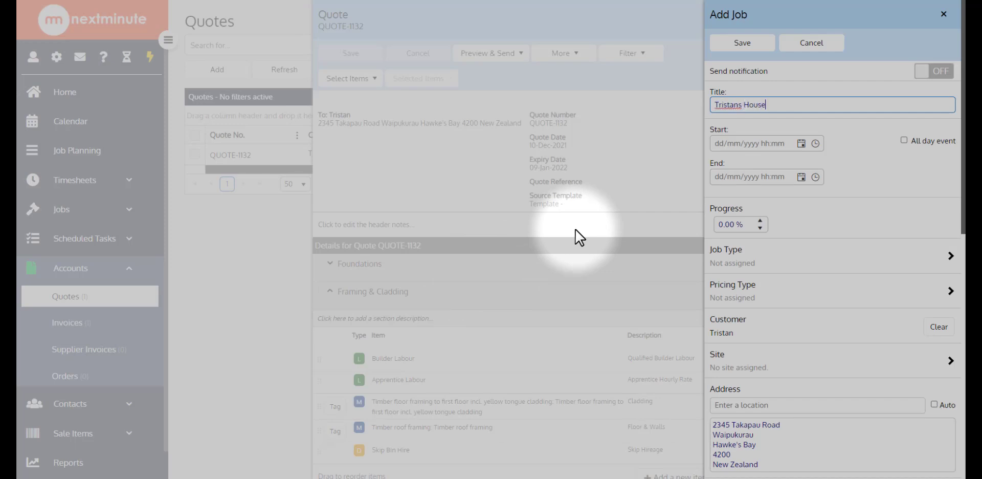
pyautogui.click(733, 46)
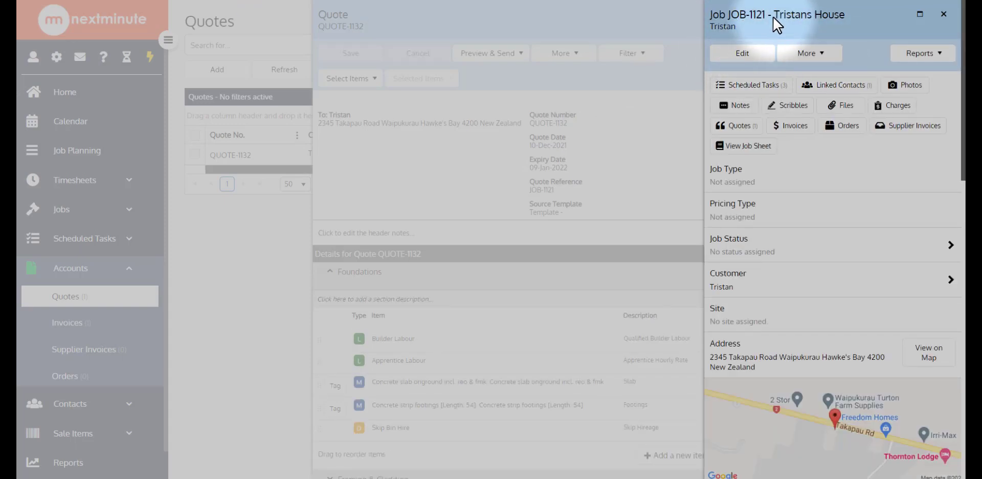
# - Review the scheduled tasks of the new job, and close the task list, the job and the quote
pyautogui.click(751, 88)
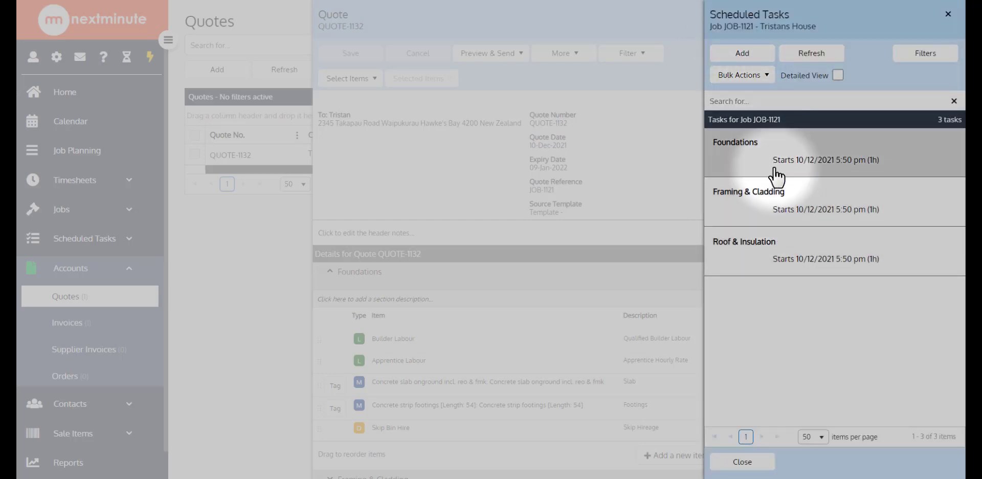
pyautogui.click(948, 15)
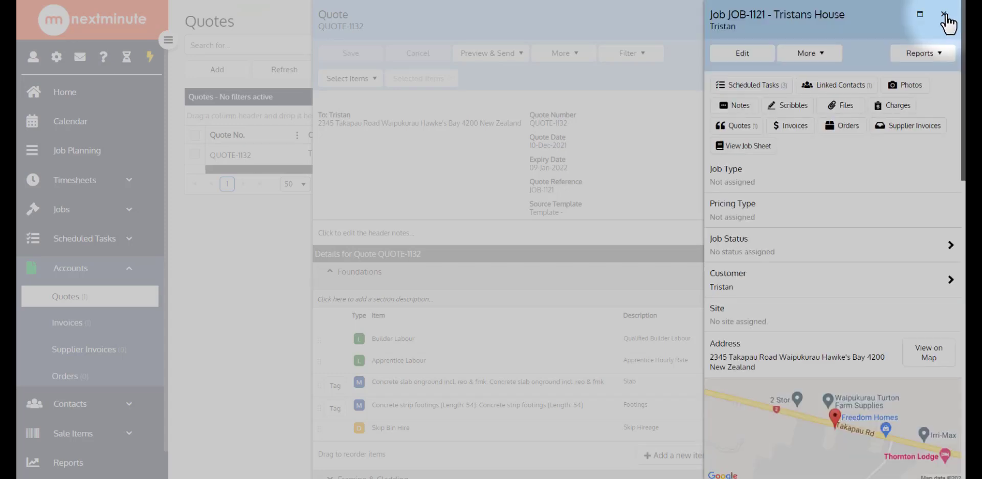
pyautogui.click(946, 16)
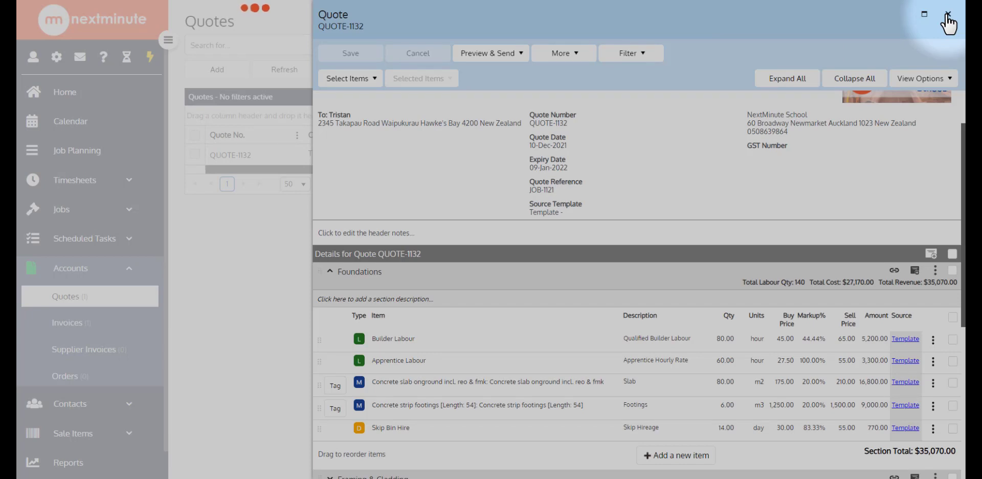
pyautogui.click(947, 15)
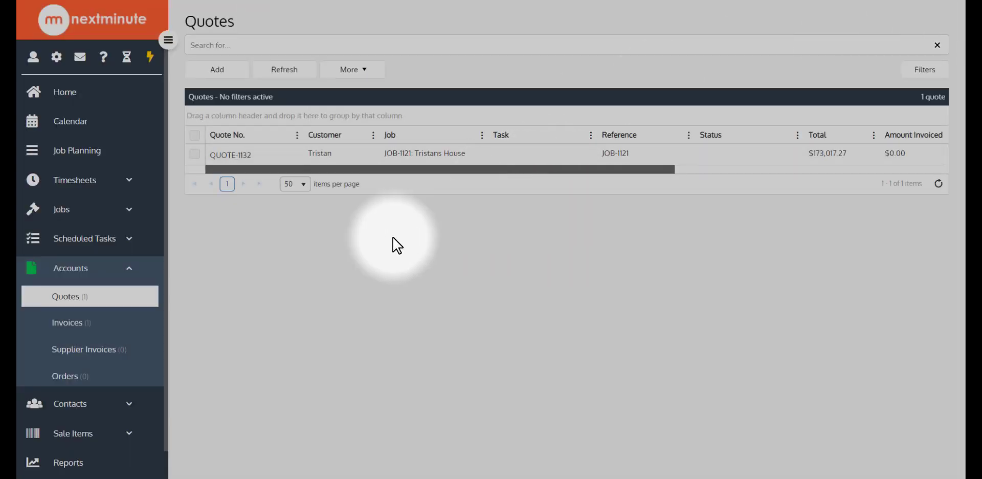
# - Open the new job from the list of all jobs and check its scheduled tasks
pyautogui.click(137, 270)
pyautogui.click(98, 214)
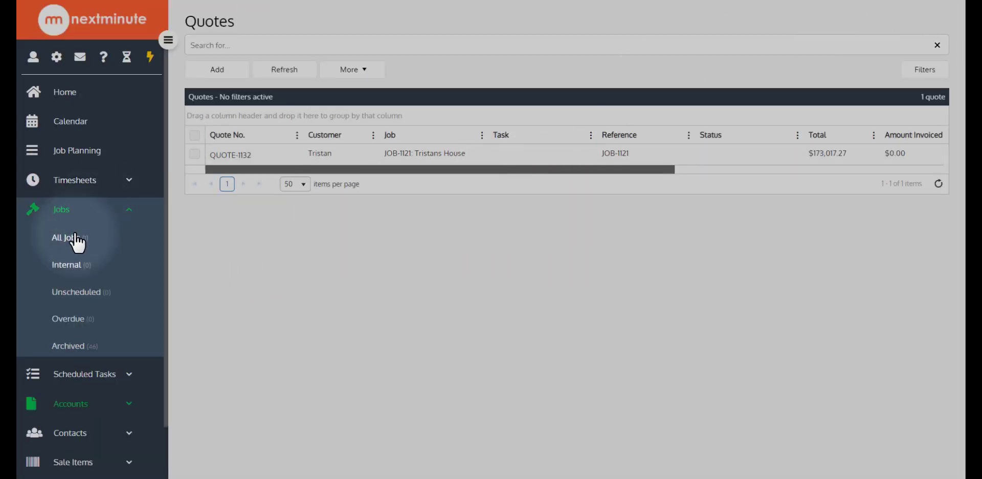
pyautogui.click(77, 238)
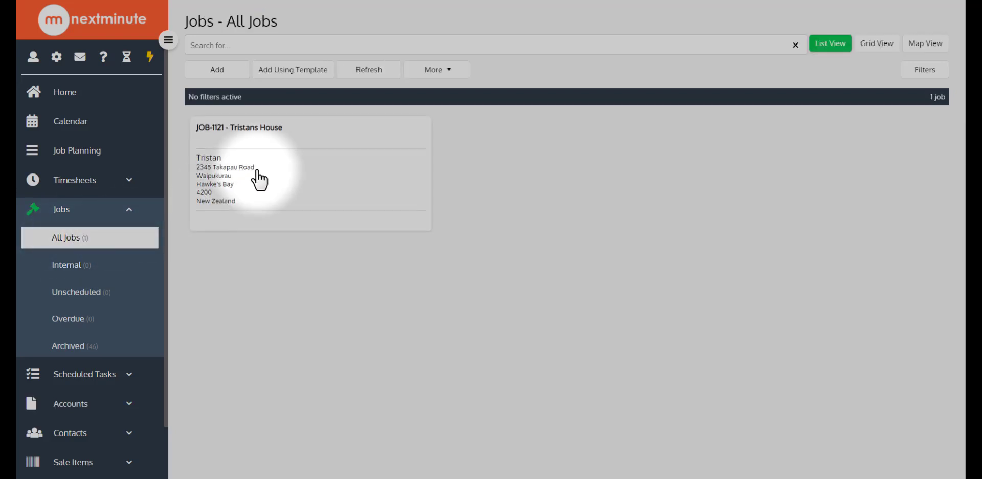
pyautogui.click(271, 194)
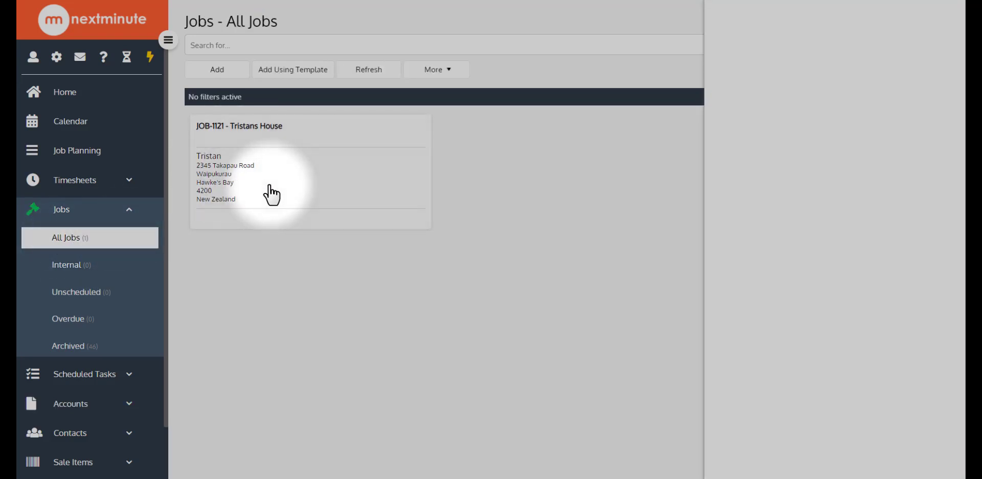
pyautogui.click(740, 90)
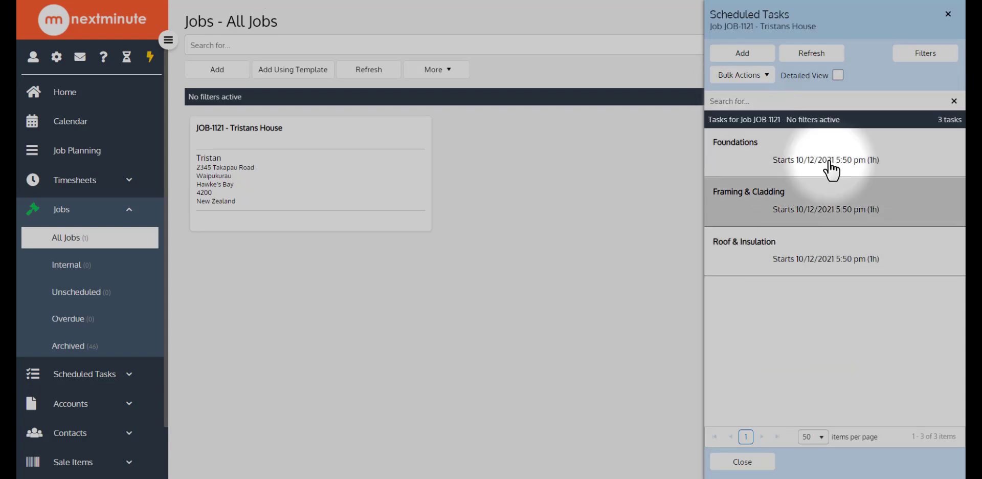
pyautogui.click(948, 14)
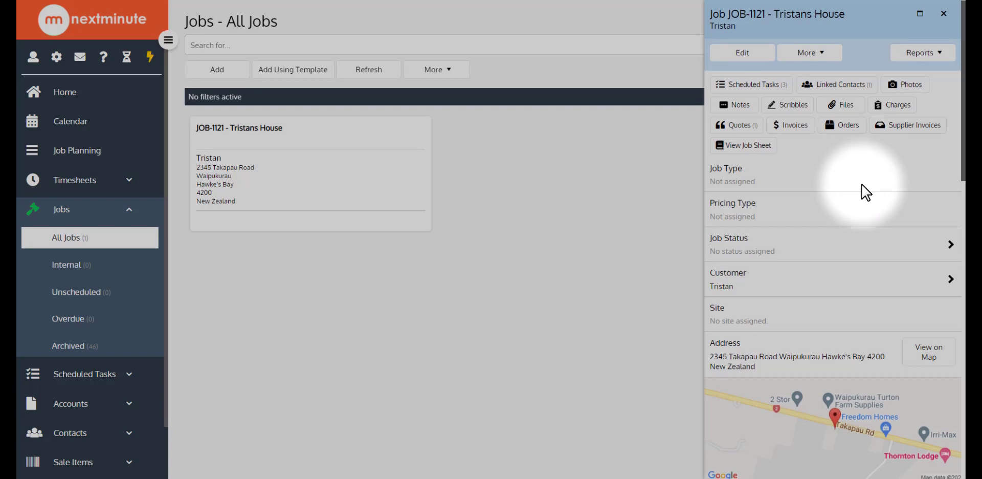
# - Examine the job's Cost Summary (Quoted vs. Actuals) and its charges by type
pyautogui.scroll(-7, 865, 192)
pyautogui.scroll(-5, 865, 194)
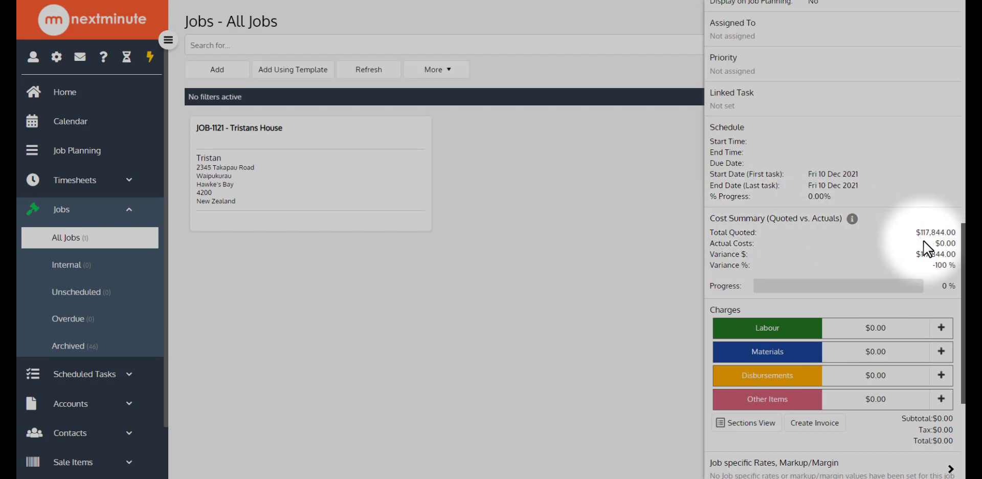
pyautogui.moveTo(852, 220)
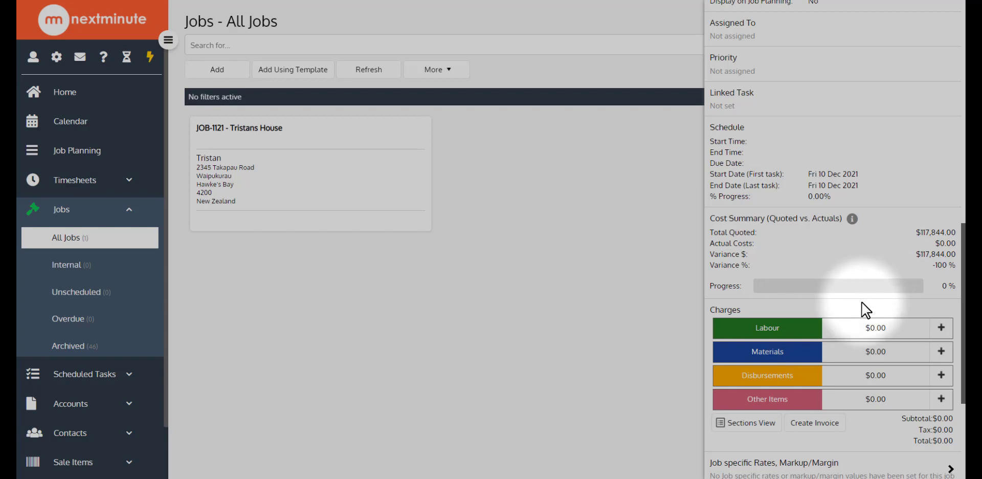
pyautogui.scroll(1, 868, 323)
pyautogui.scroll(10, 870, 327)
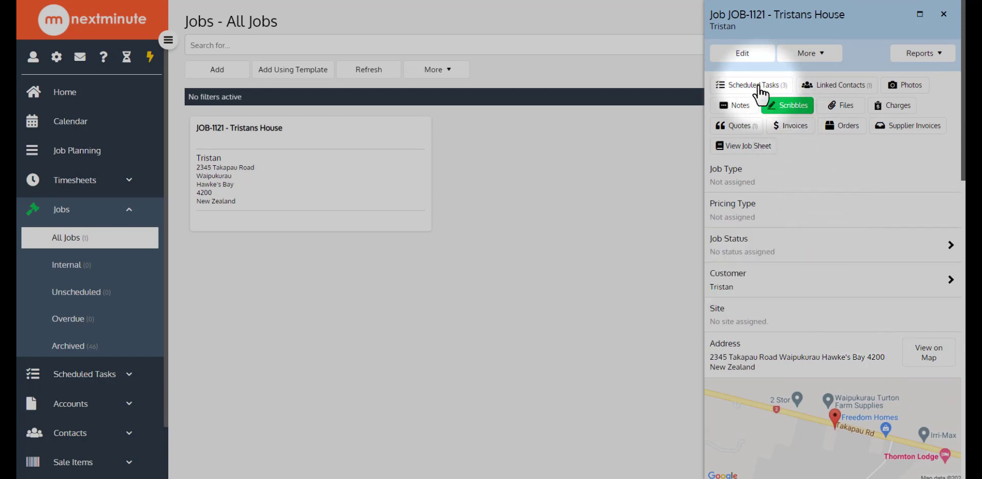
# - Open the job's Foundations task, inspect its Back Costing Link and cost summary, and close the task
pyautogui.click(763, 87)
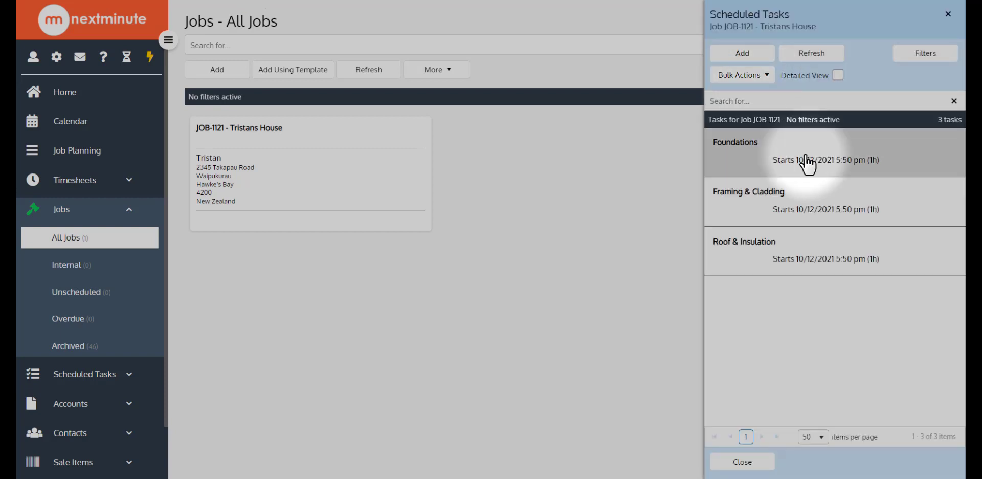
pyautogui.click(802, 156)
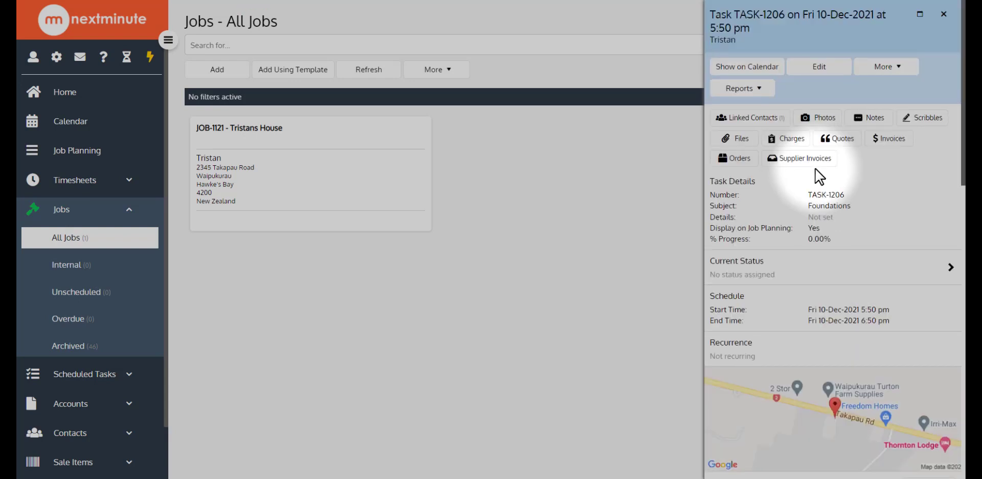
pyautogui.scroll(-5, 857, 184)
pyautogui.scroll(-6, 859, 187)
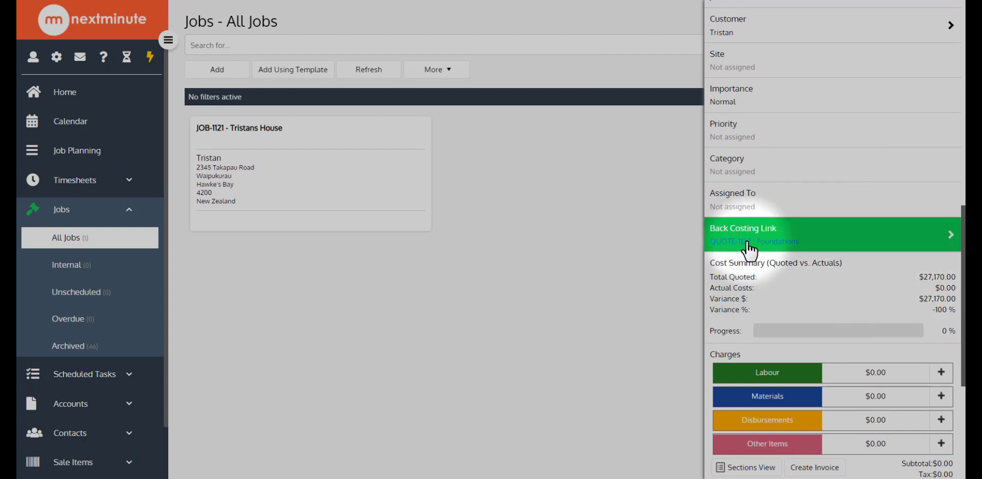
pyautogui.click(802, 249)
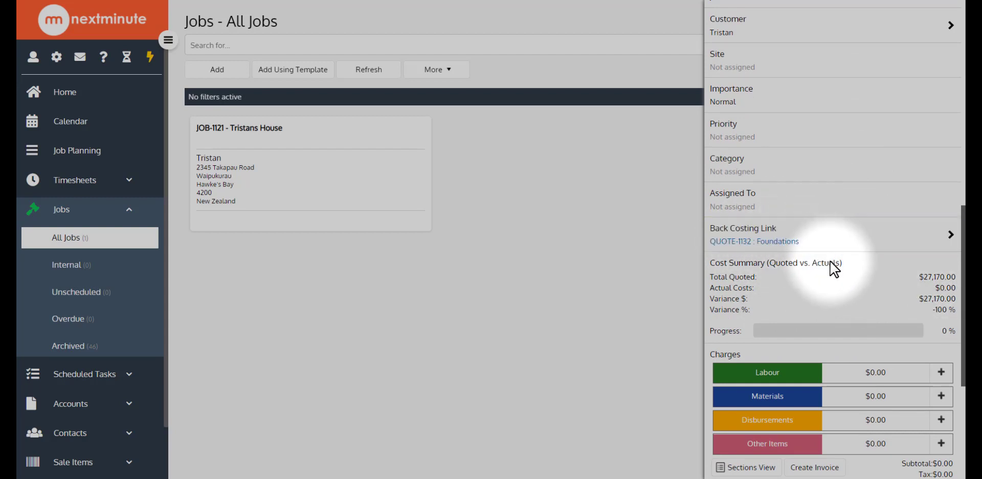
pyautogui.scroll(3, 853, 294)
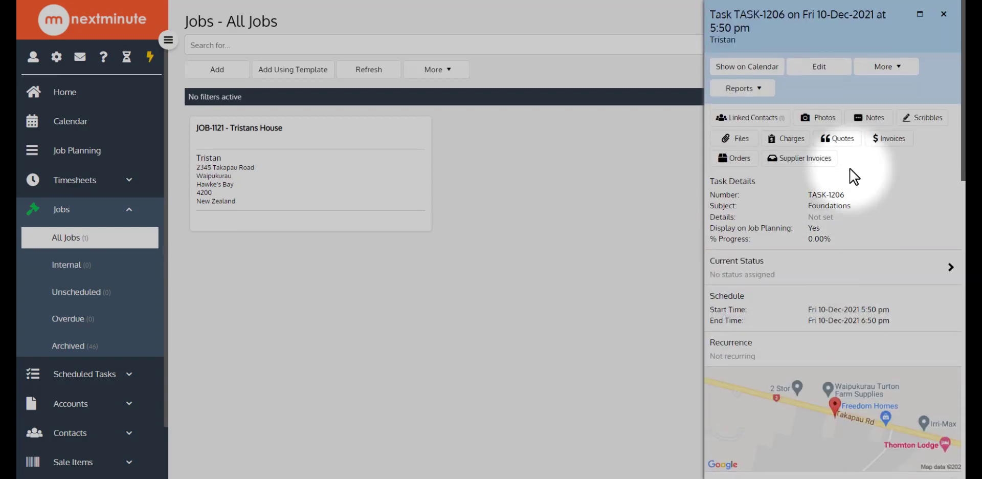
pyautogui.click(948, 20)
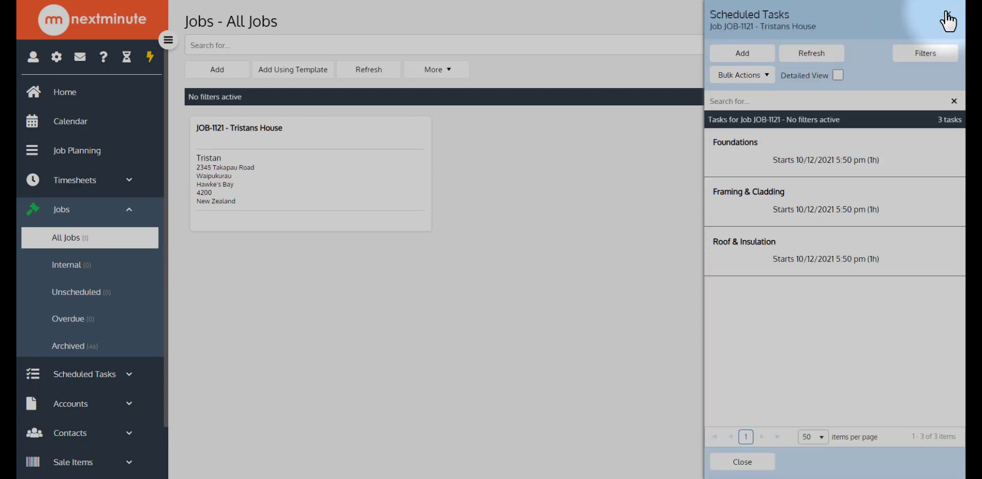
# - Inspect the Back Costing Link and cost summary of the Framing & Cladding task, and return to the job details
pyautogui.click(802, 209)
pyautogui.scroll(-4, 856, 208)
pyautogui.scroll(-6, 856, 208)
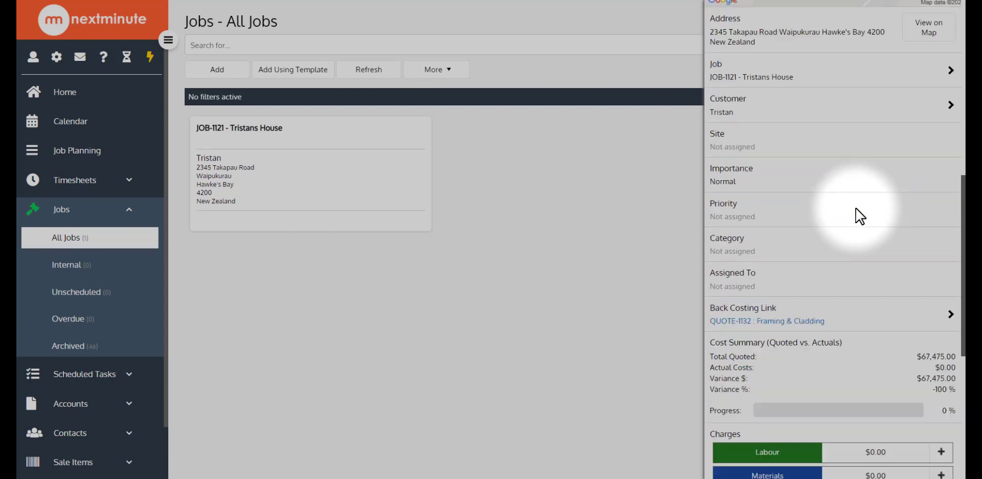
pyautogui.scroll(10, 825, 298)
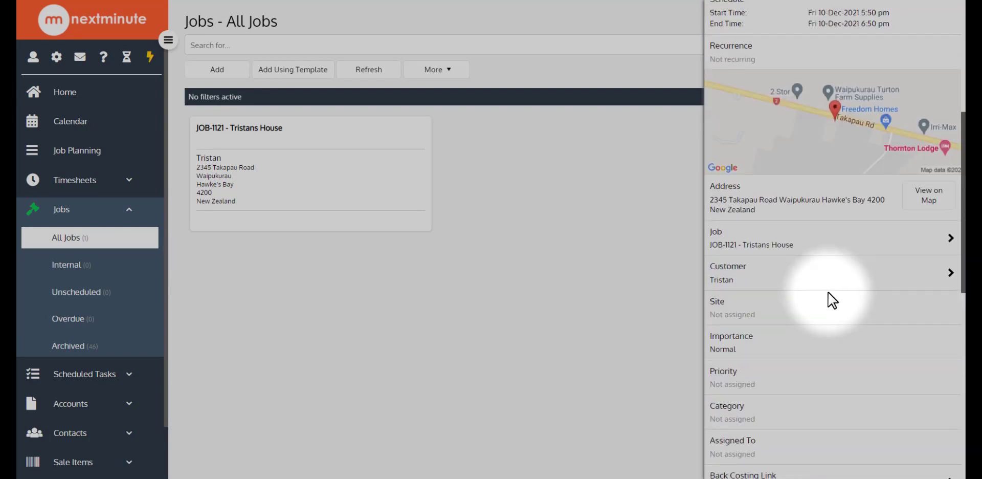
pyautogui.click(946, 18)
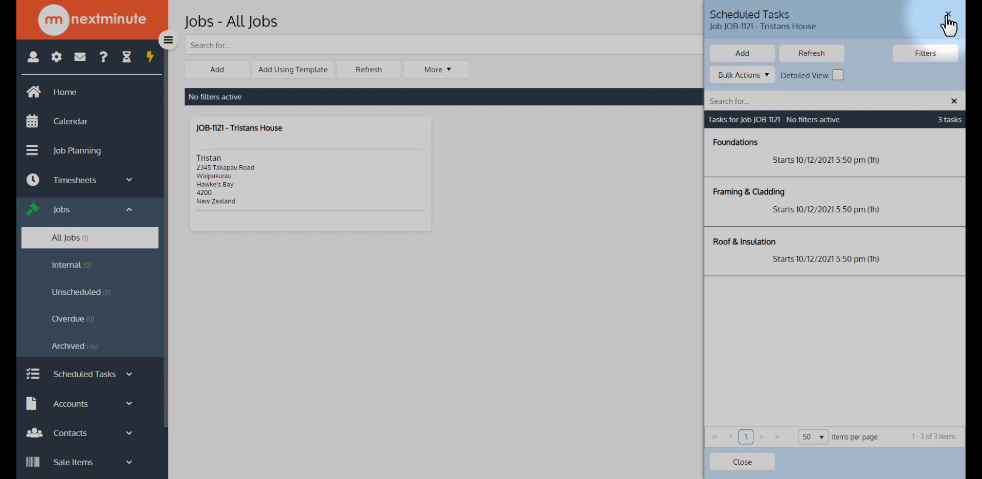
pyautogui.click(948, 15)
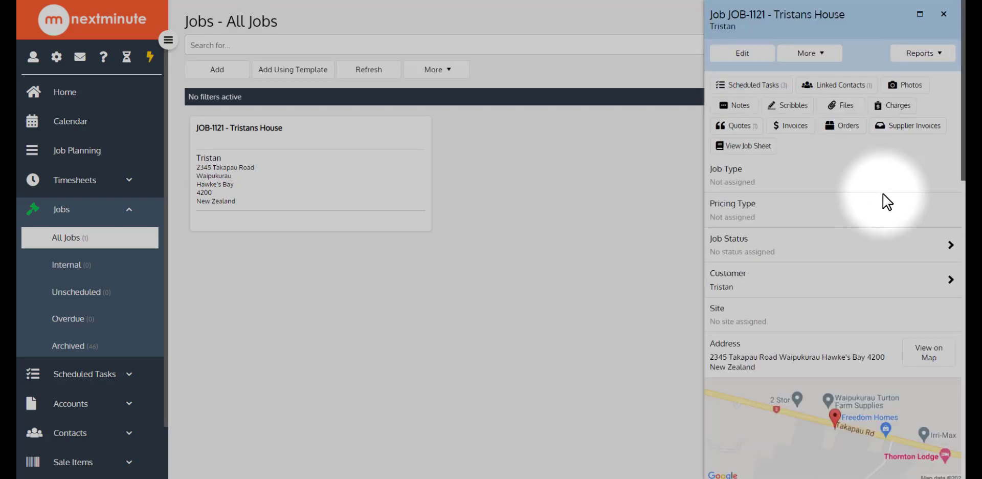
# - Open the job's Back Costing report in full size, compare quoted and actual costs per quote section, and close the report
pyautogui.click(929, 57)
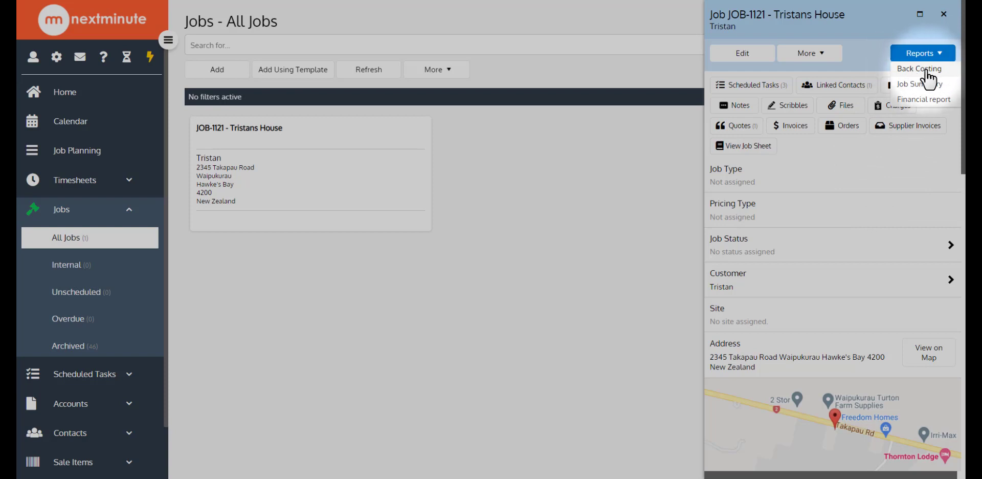
pyautogui.click(920, 70)
pyautogui.click(924, 17)
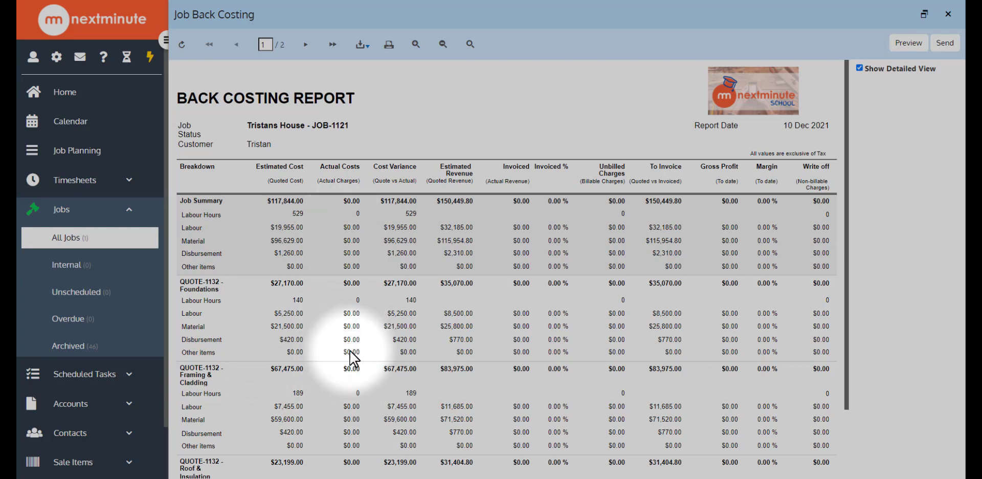
pyautogui.click(949, 15)
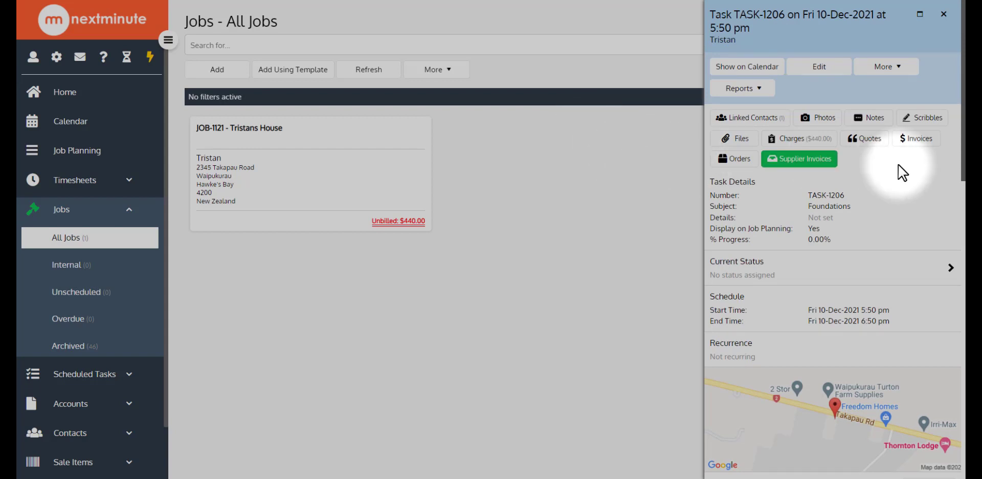
# - Check the actual costs, variance and labour charges in the Foundations task's cost summary, and return to the job details
pyautogui.scroll(-2, 899, 164)
pyautogui.scroll(-9, 899, 169)
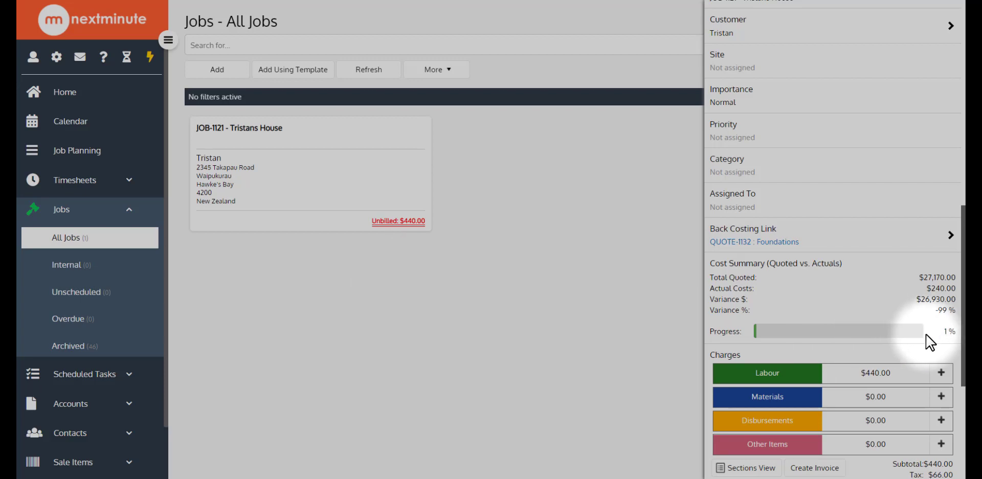
pyautogui.scroll(10, 928, 333)
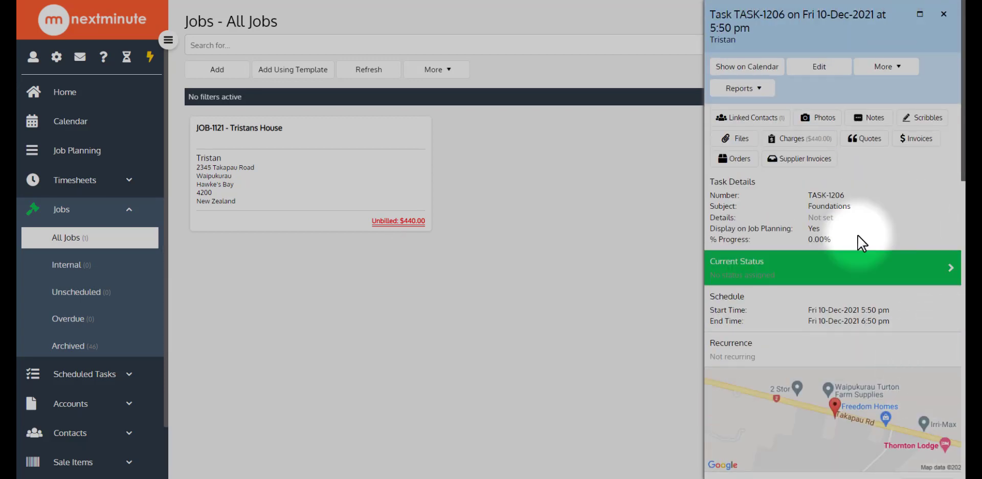
pyautogui.click(944, 14)
pyautogui.click(948, 14)
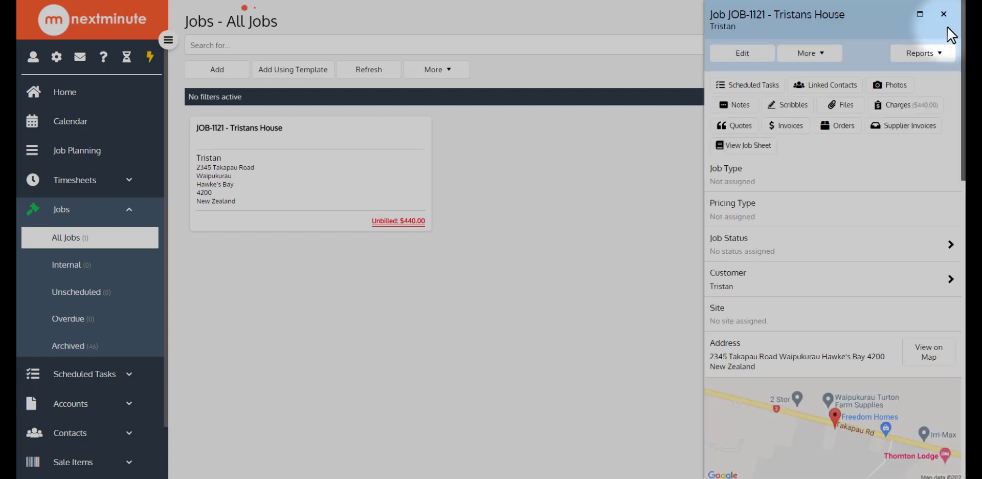
# - Reopen the job's Back Costing report in full size and examine the updated costs in the job summary and Foundations section
pyautogui.click(930, 56)
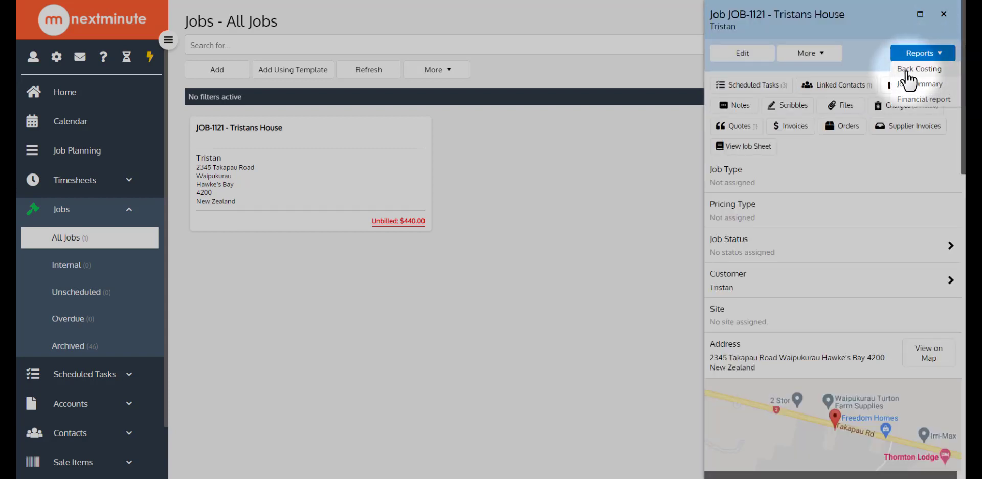
pyautogui.click(914, 69)
pyautogui.click(927, 15)
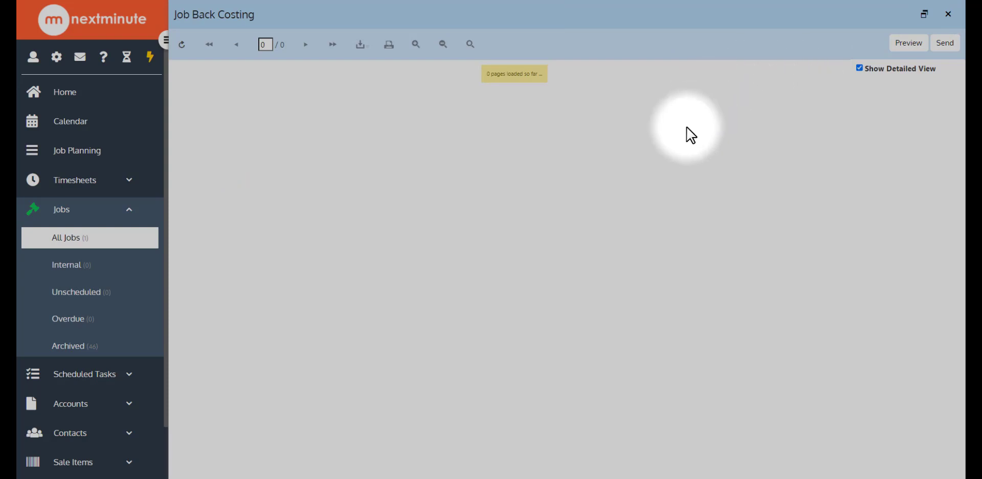
pyautogui.scroll(-1, 395, 212)
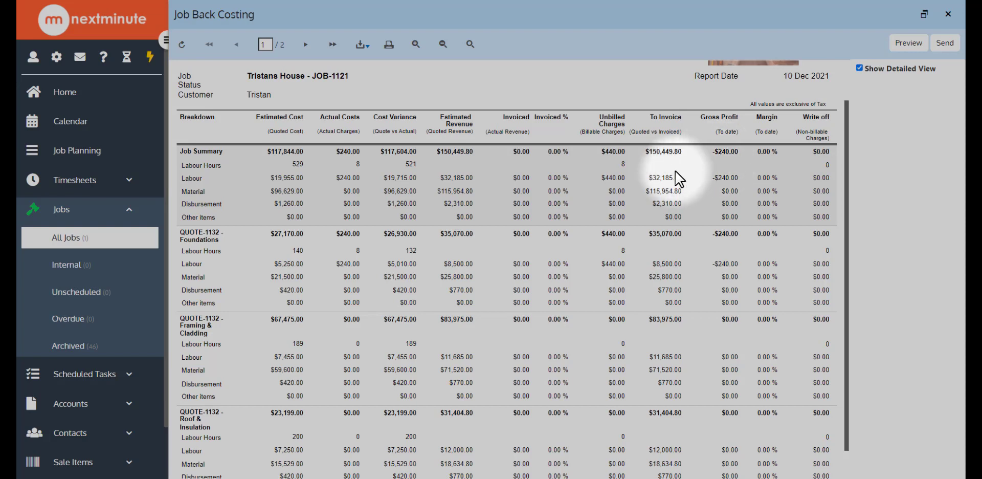
# - Check the export formats available for the Back Costing report, and close the report
pyautogui.click(363, 46)
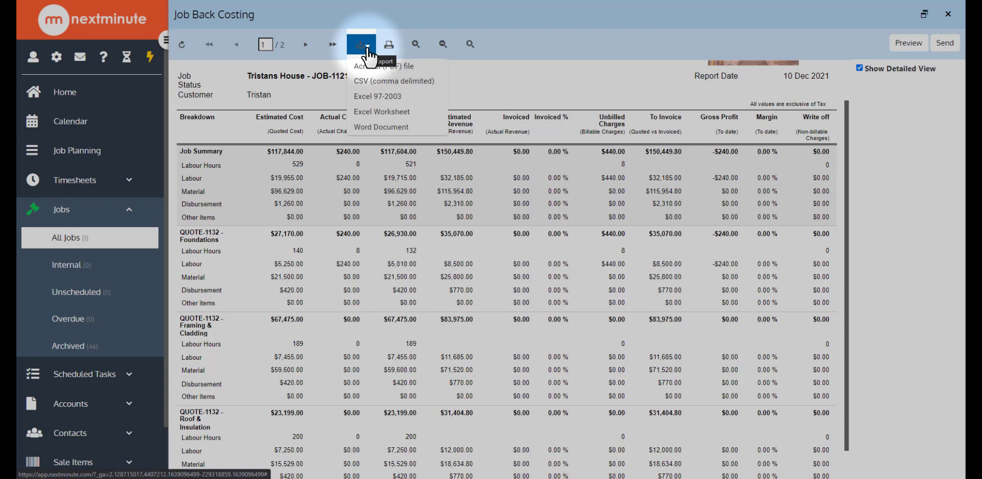
pyautogui.click(386, 95)
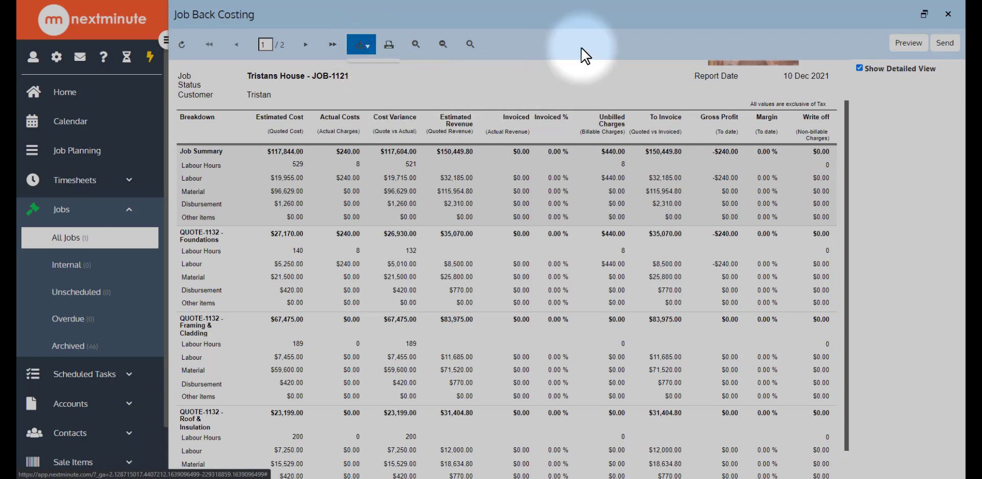
pyautogui.click(948, 15)
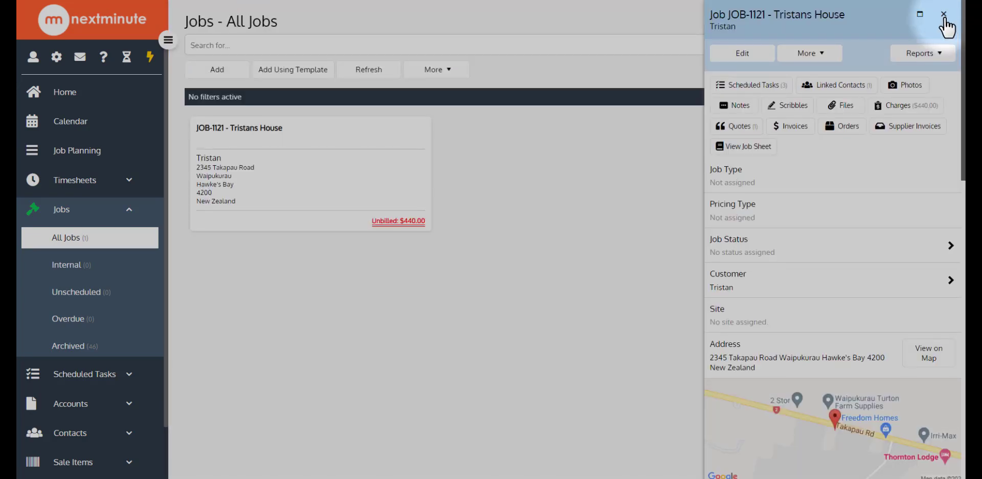
# - Open the job's linked quote, expand the Framing & Cladding section, and review the quote's sections and their task links
pyautogui.click(736, 127)
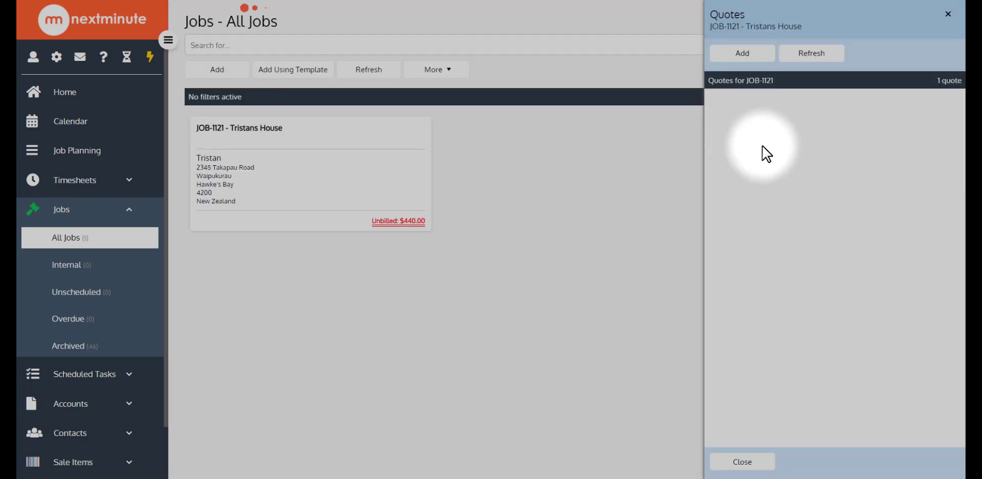
pyautogui.click(760, 136)
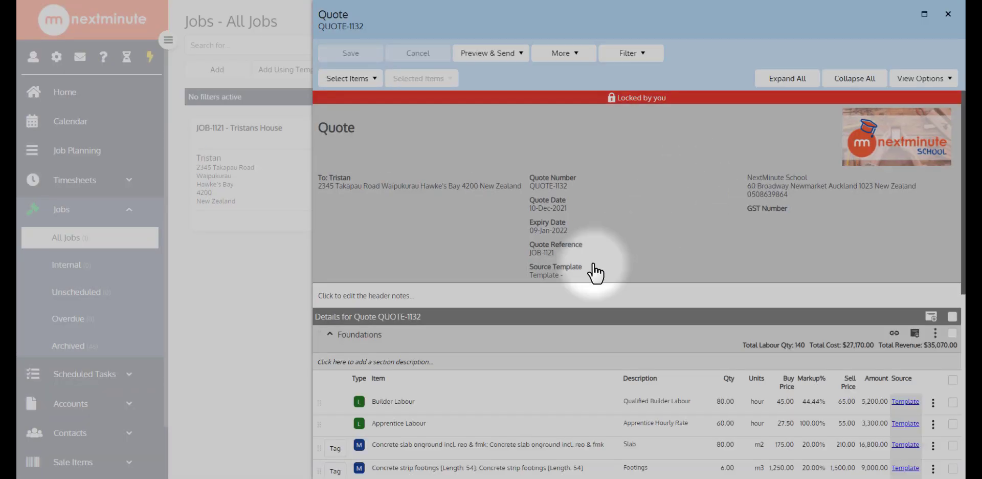
pyautogui.scroll(-4, 578, 271)
pyautogui.click(373, 346)
pyautogui.scroll(-2, 492, 332)
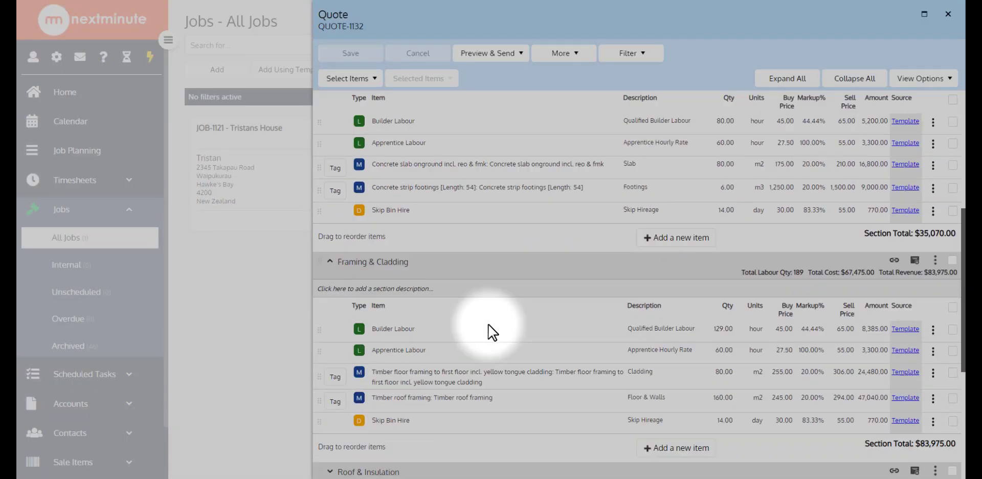
pyautogui.scroll(-5, 492, 331)
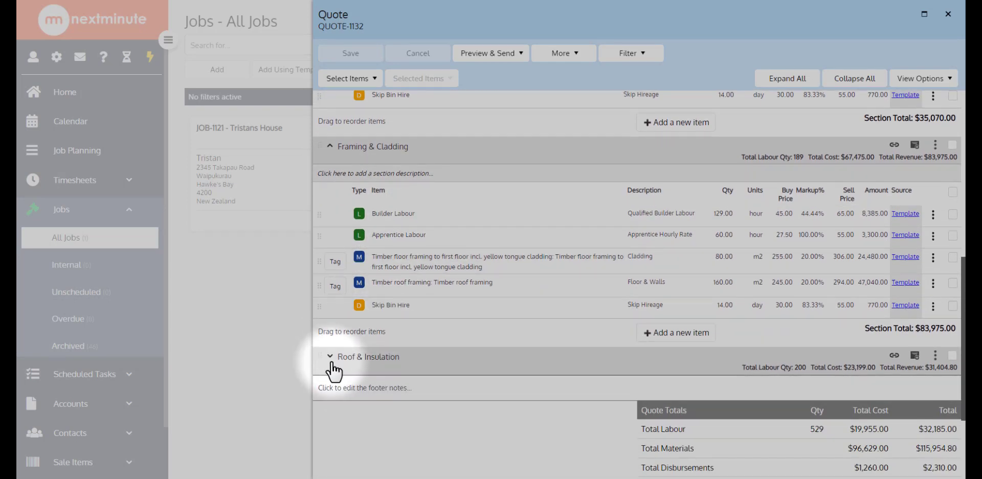
pyautogui.click(330, 356)
pyautogui.click(330, 356)
pyautogui.scroll(2, 340, 301)
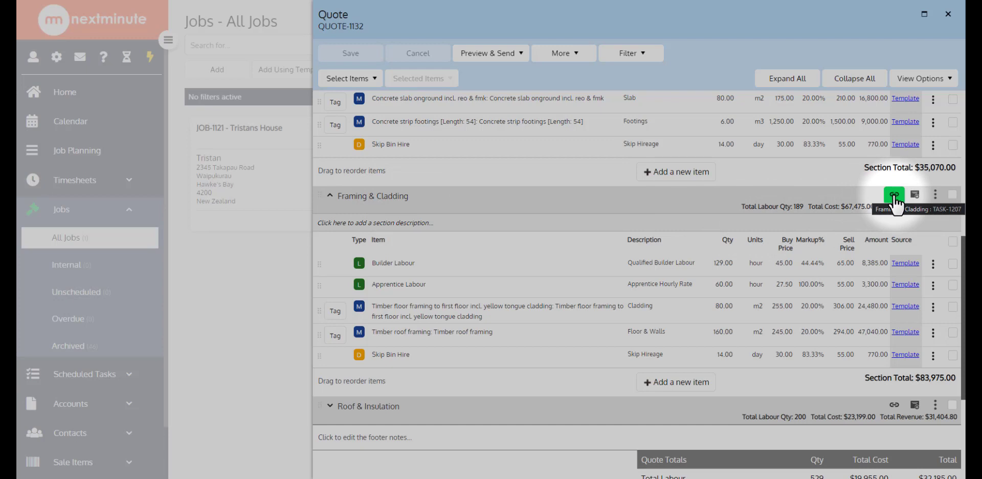
# - Check the Task Link options of the Framing & Cladding section, and close the quote to return to the job details
pyautogui.click(935, 195)
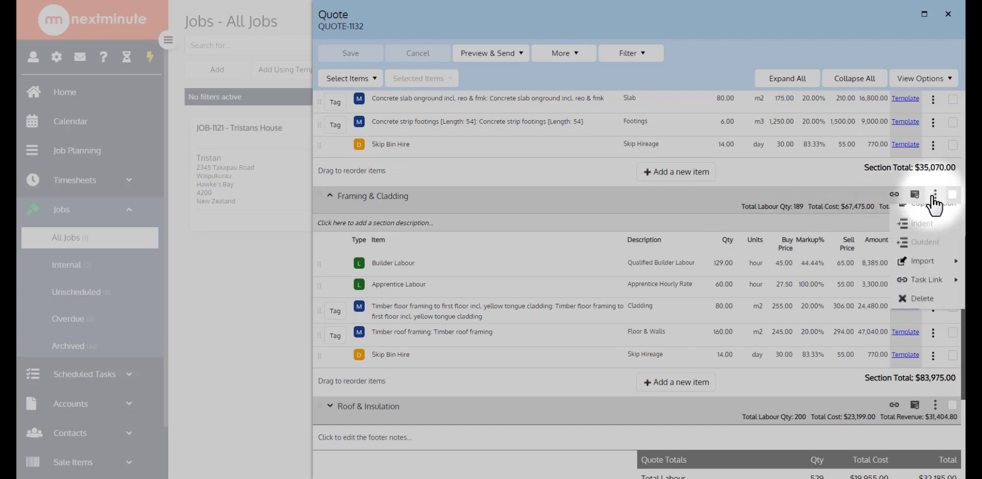
pyautogui.moveTo(932, 299)
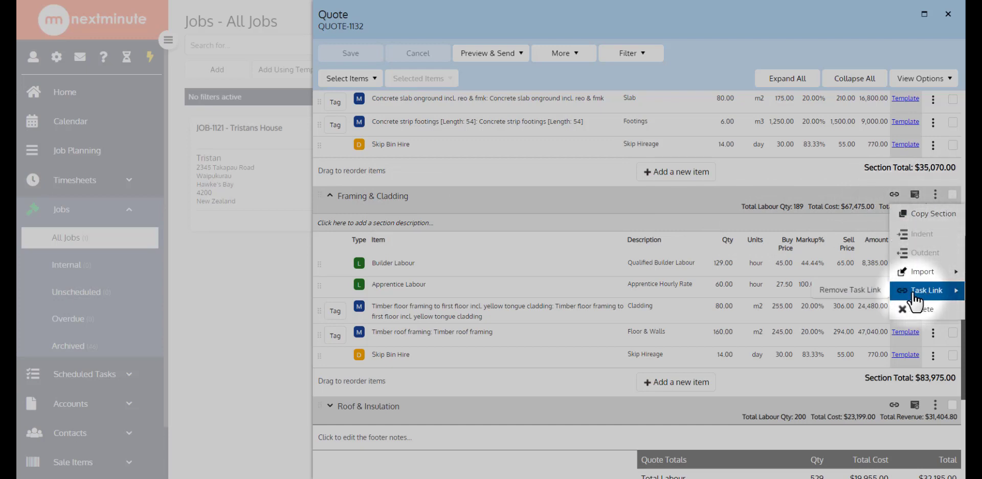
pyautogui.click(860, 291)
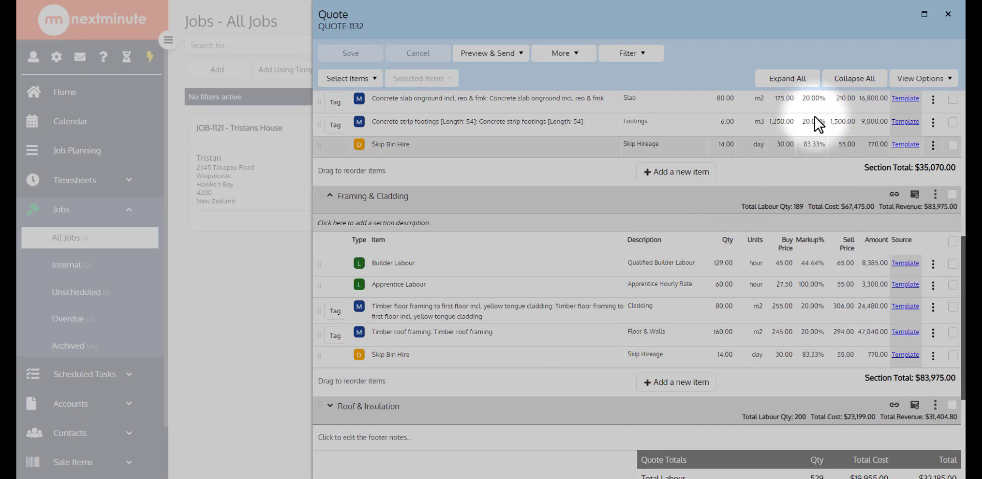
pyautogui.click(948, 15)
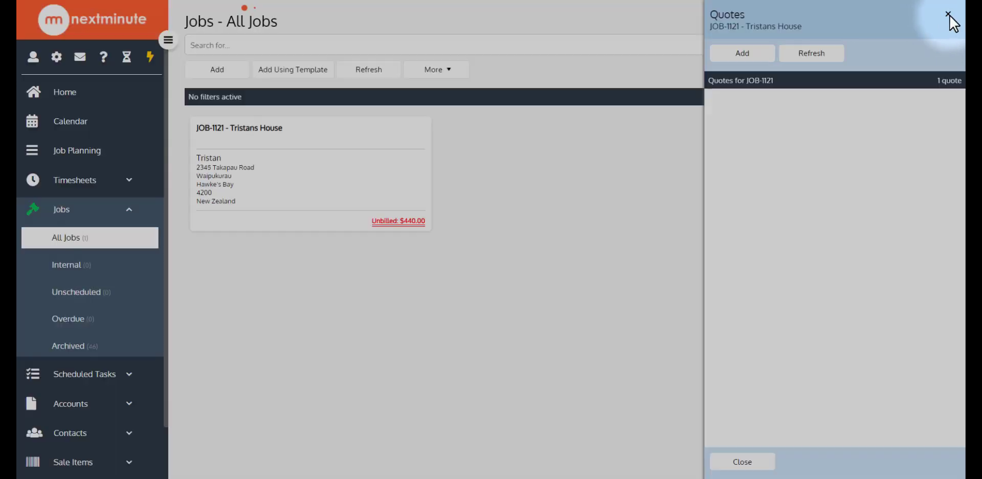
pyautogui.click(949, 16)
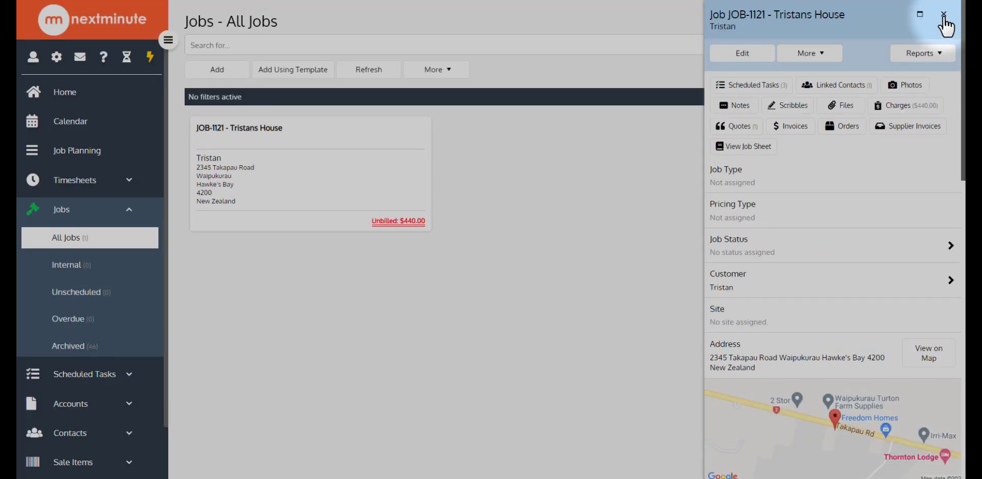